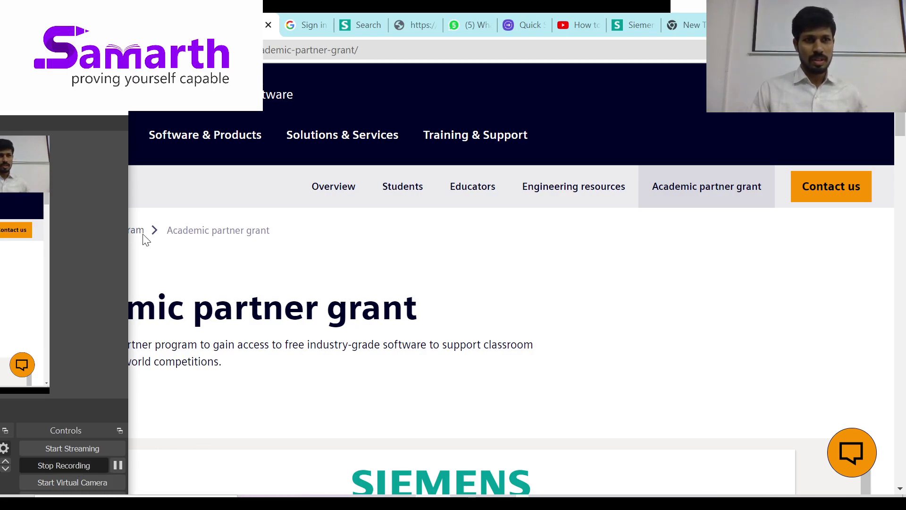
- Review the Siemens academic partner grant page, the NX Support Center search page and the Simcenter 3D tutorials page
click(50, 114)
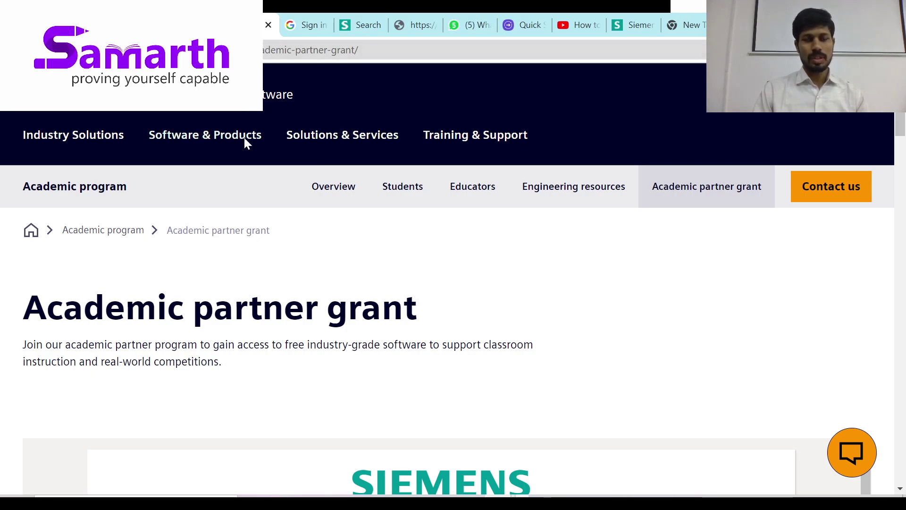
scroll(365, 266, down, 4)
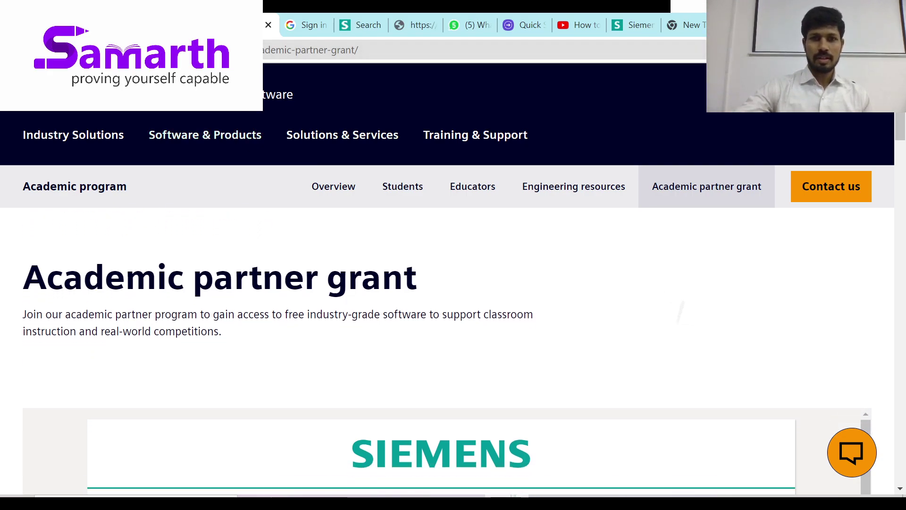
scroll(365, 265, down, 5)
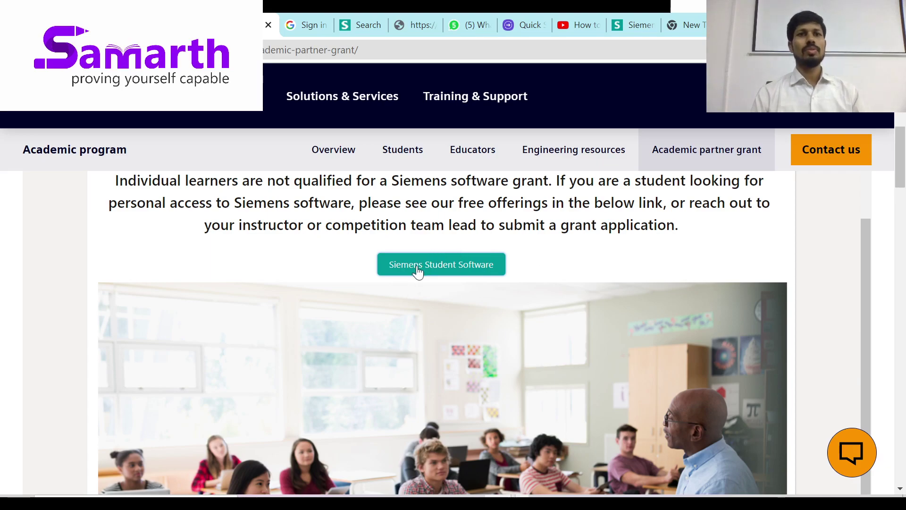
click(361, 26)
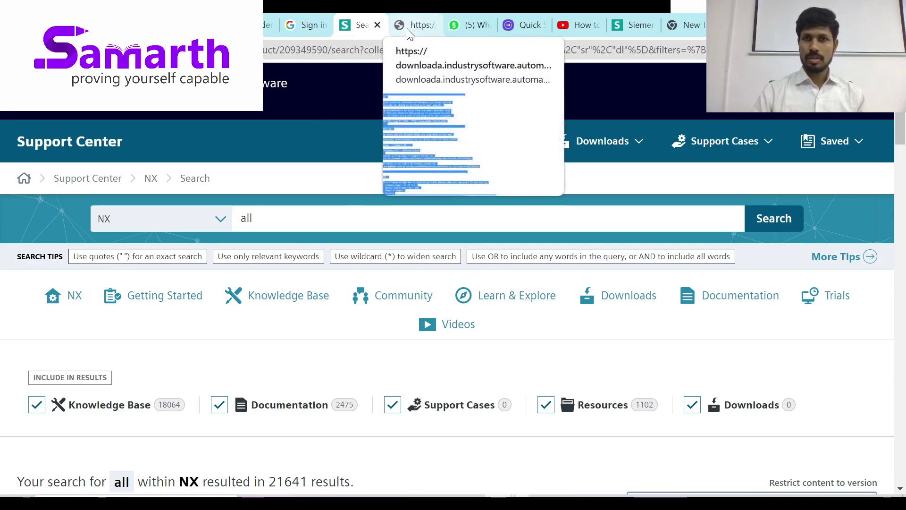
click(625, 27)
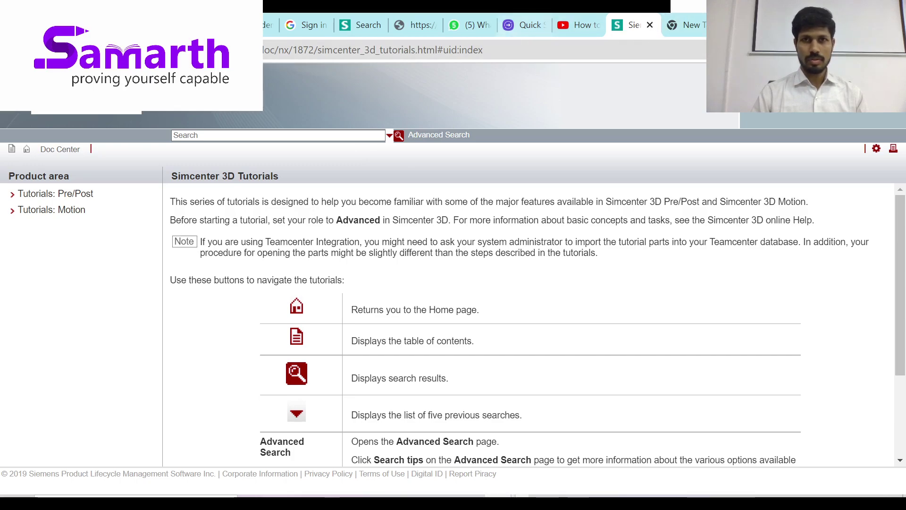
click(352, 30)
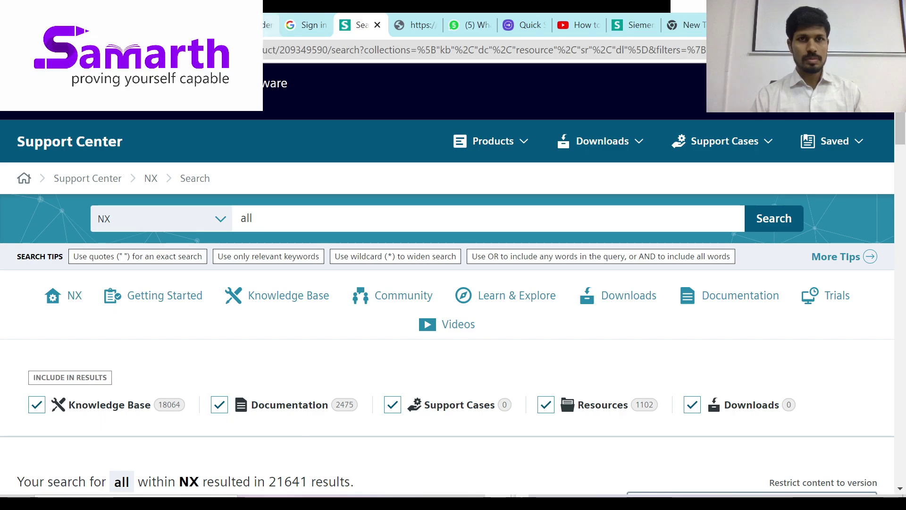
click(270, 26)
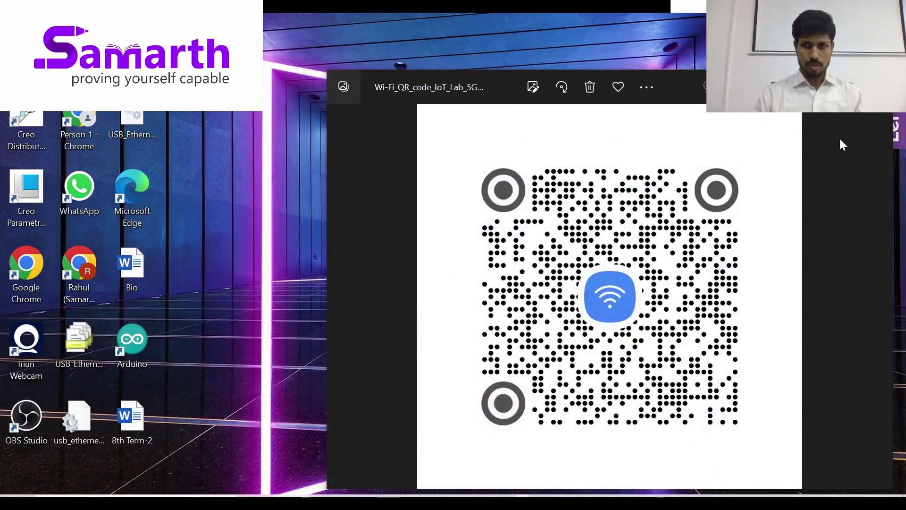
- Close the open image and open the NX setup file folder inside the Siemens folder on the Swayam (E:) drive
key(alt+F4)
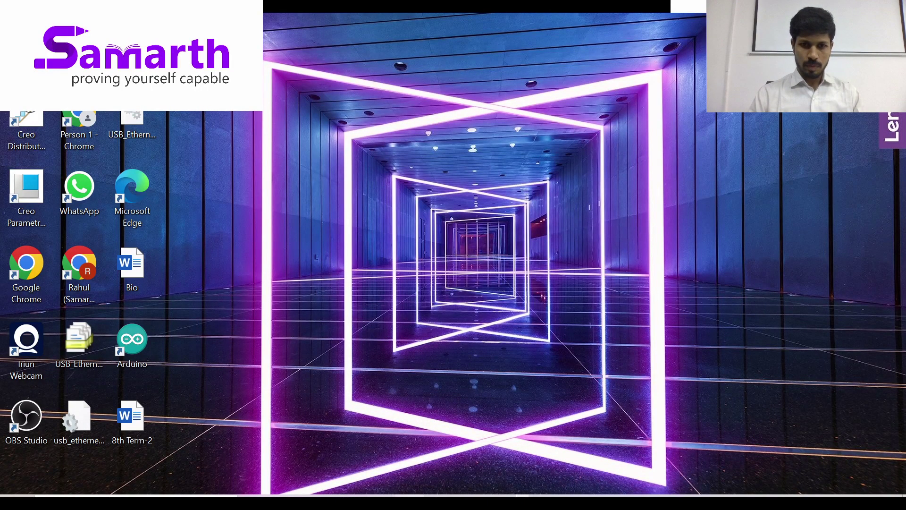
mouse_move(379, 503)
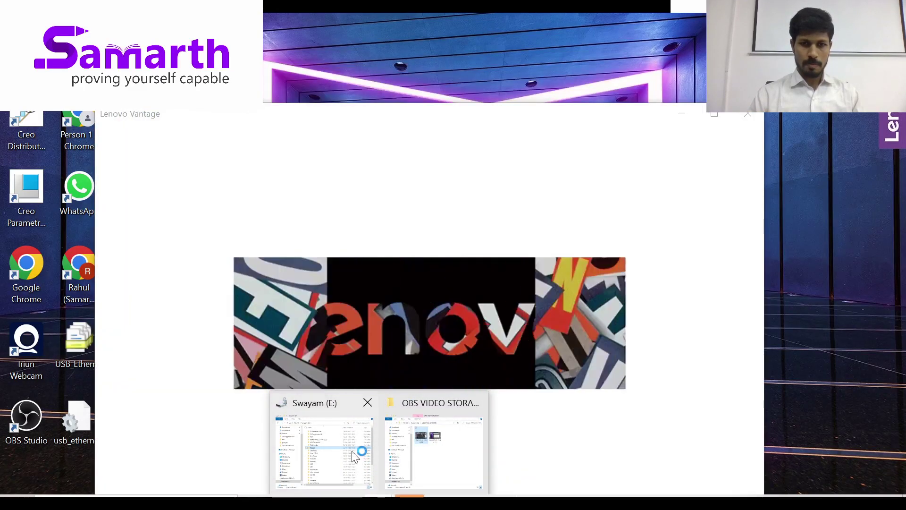
click(351, 453)
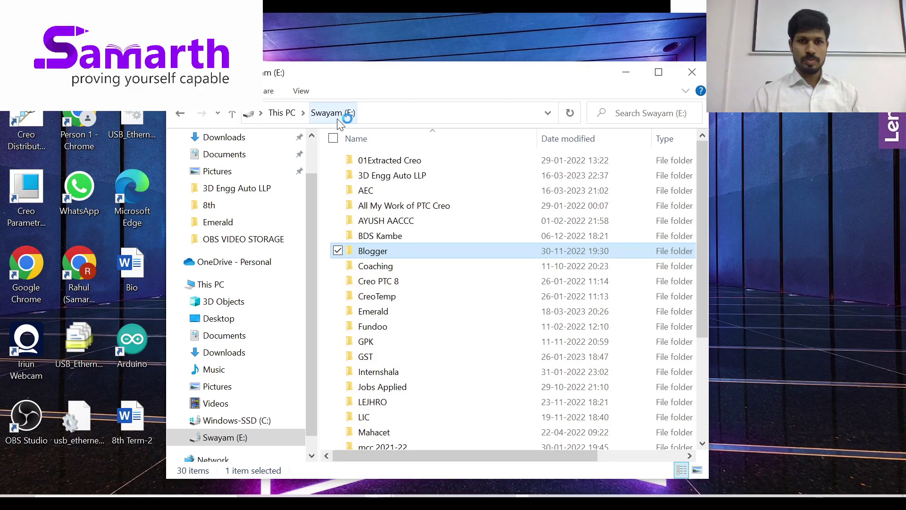
key(s)
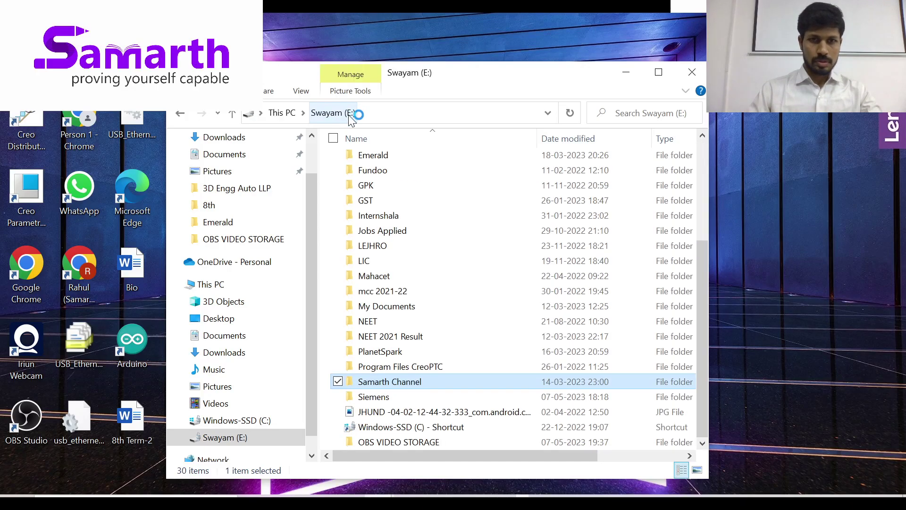
key(s)
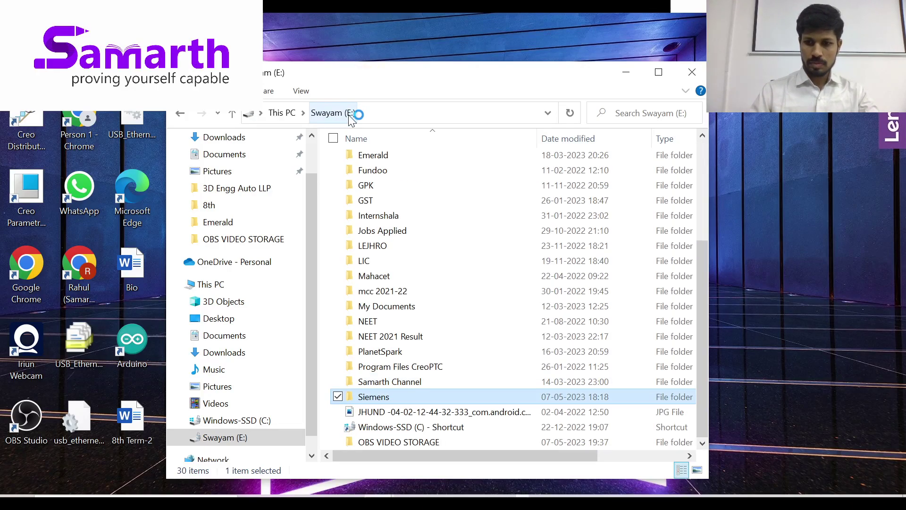
key(Return)
double_click(368, 163)
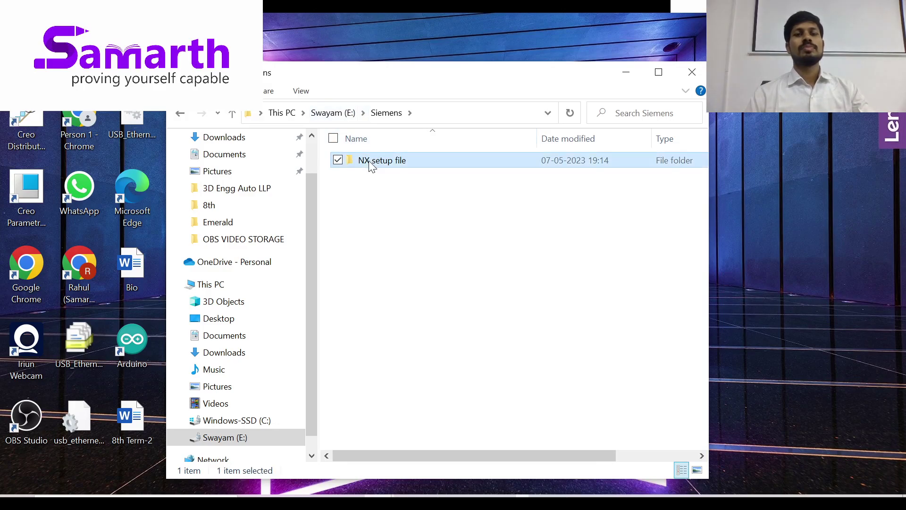
- Extract the SiemensNXStudentEdition-2212.3001_wntx64 archive into a subfolder of the same name
click(653, 76)
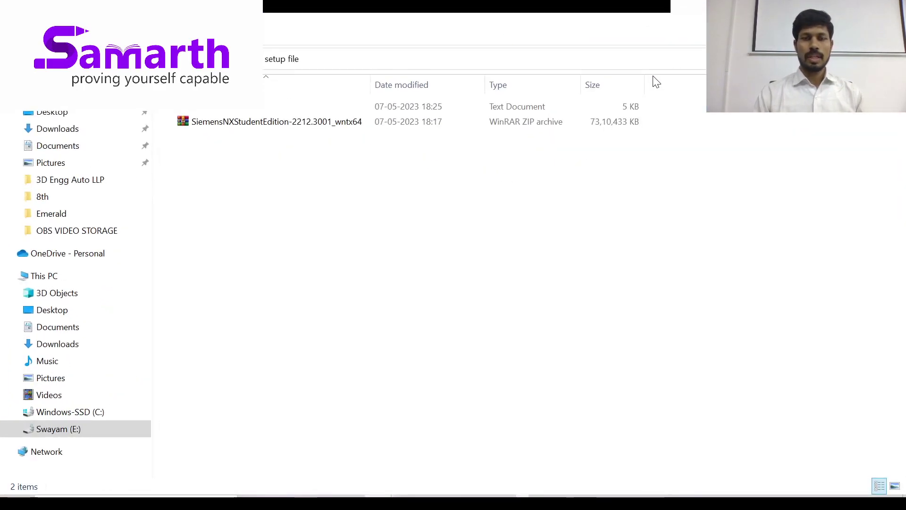
right_click(321, 123)
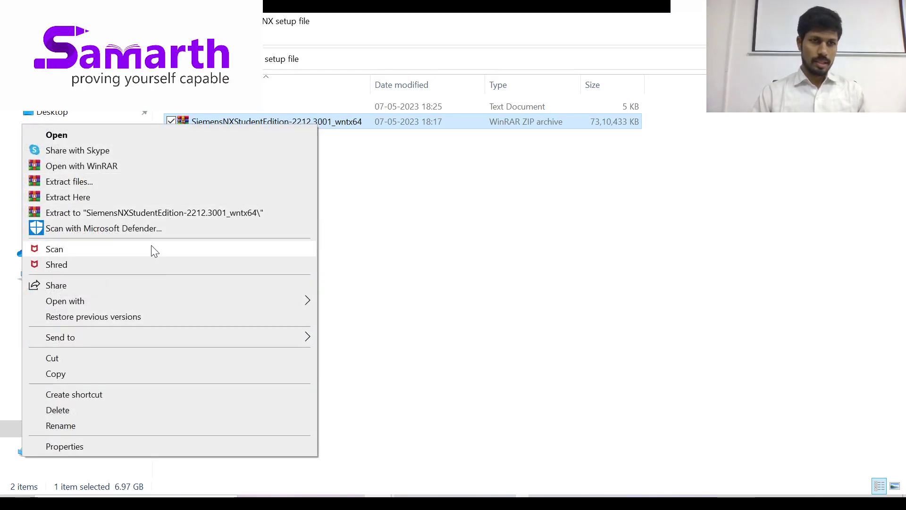
click(122, 213)
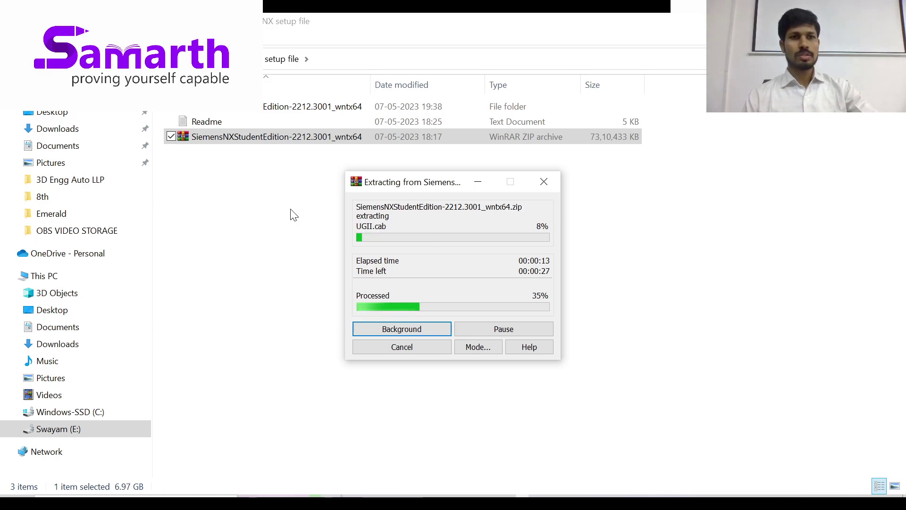
- Open the Readme file and examine its notes on licence expiry and ended trial messages
double_click(245, 118)
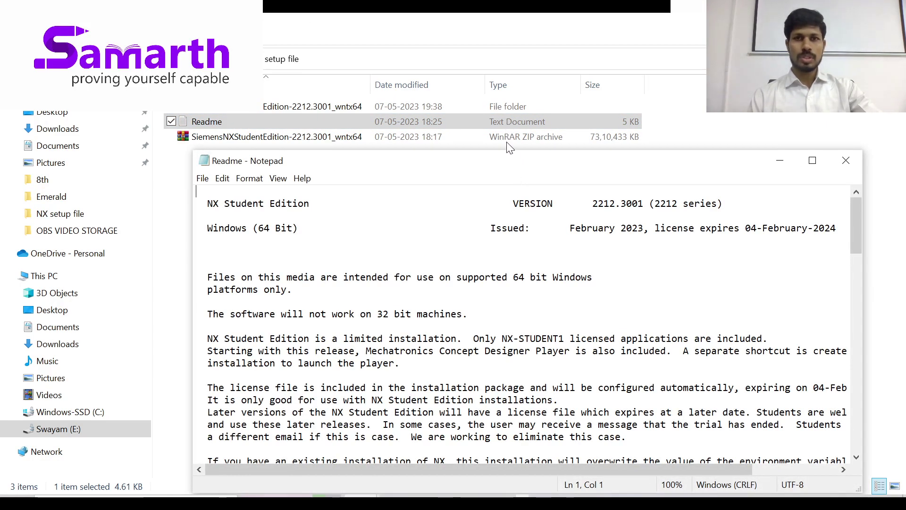
drag(517, 166, 482, 94)
scroll(491, 251, down, 3)
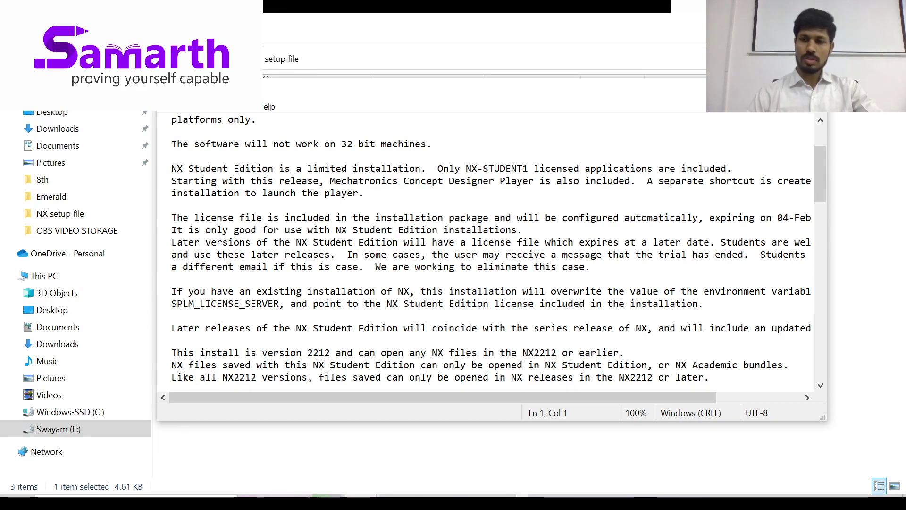
drag(755, 255, 591, 267)
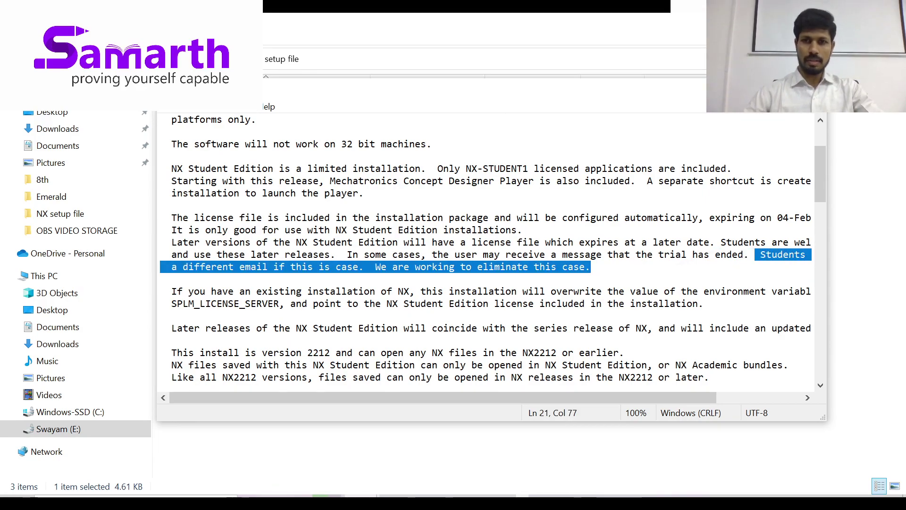
drag(778, 217, 800, 218)
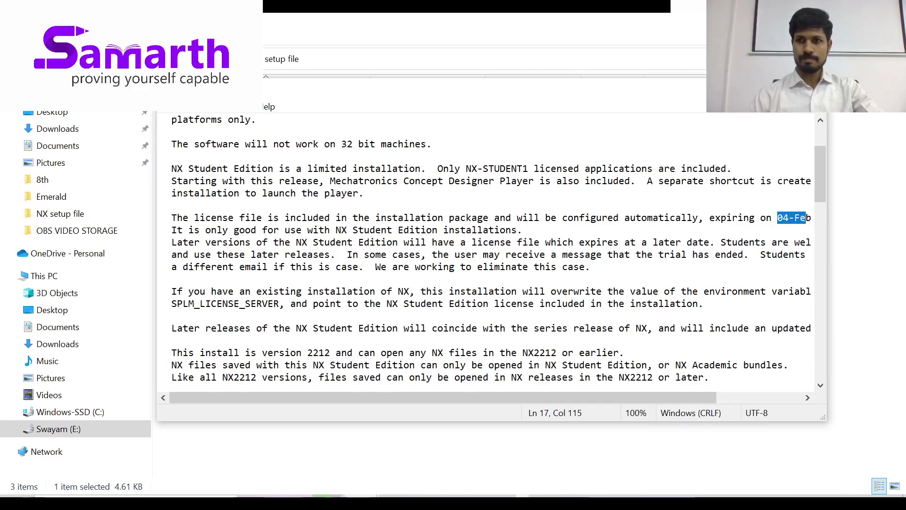
- Maximize the Readme window and highlight the full licence expiry date in the text
key(super+Up)
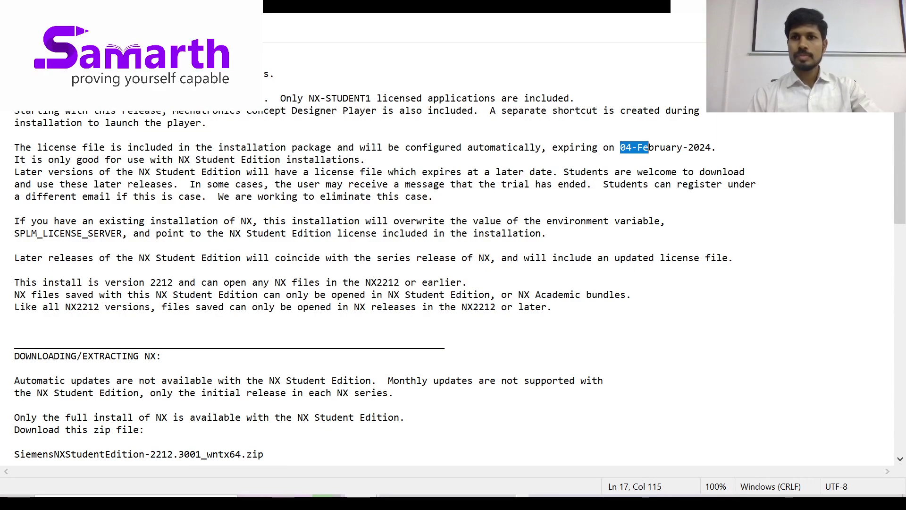
key(End)
key(shift+Left)
key(shift+Left)
key(shift+Left)
key(shift+Left)
key(shift+Left)
key(shift+Left)
key(shift+Left)
key(shift+Left)
key(shift+Left)
key(shift+Left)
key(shift+Left)
key(shift+Left)
key(shift+Left)
key(shift+Left)
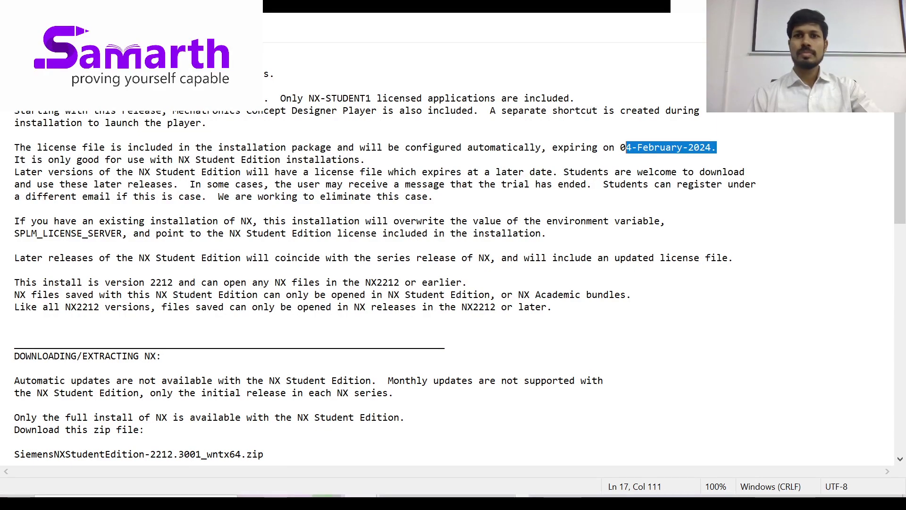
key(shift+Left)
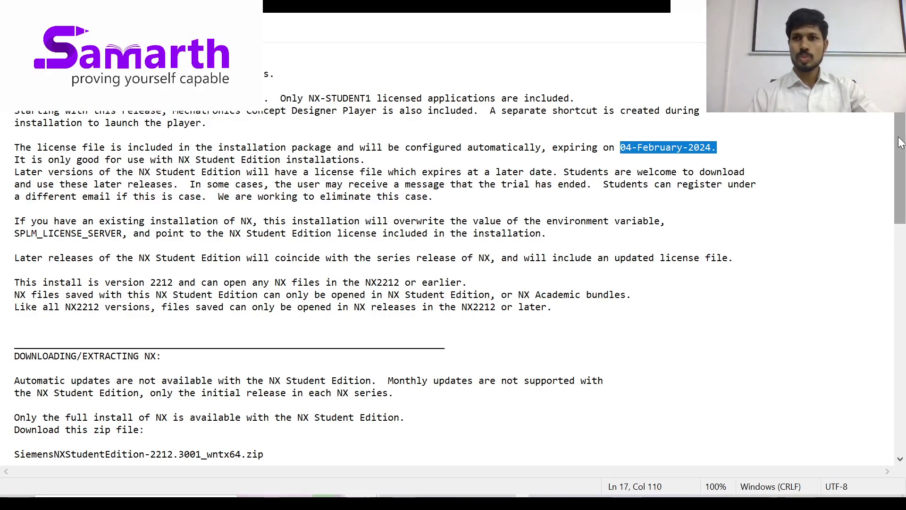
- Read the downloading, extracting and installation sections of the Readme, and close the file
drag(900, 142, 899, 204)
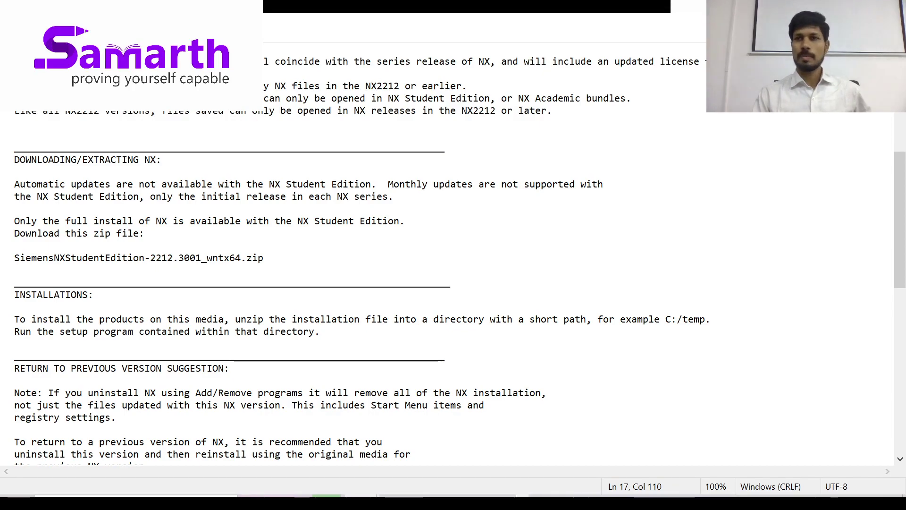
key(alt+F4)
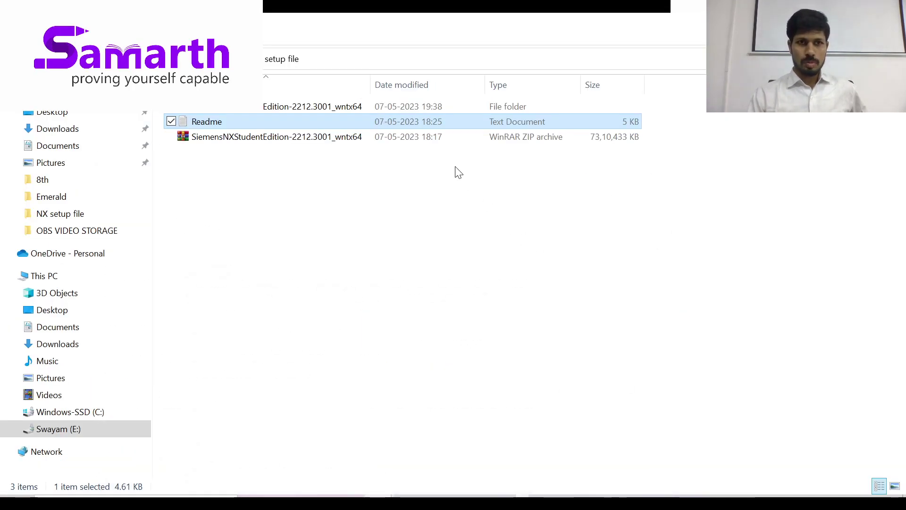
- Open the inner SiemensNXStudentEdition-2212.3001_wntx64 folder of the extracted files and locate the Setup application
double_click(301, 106)
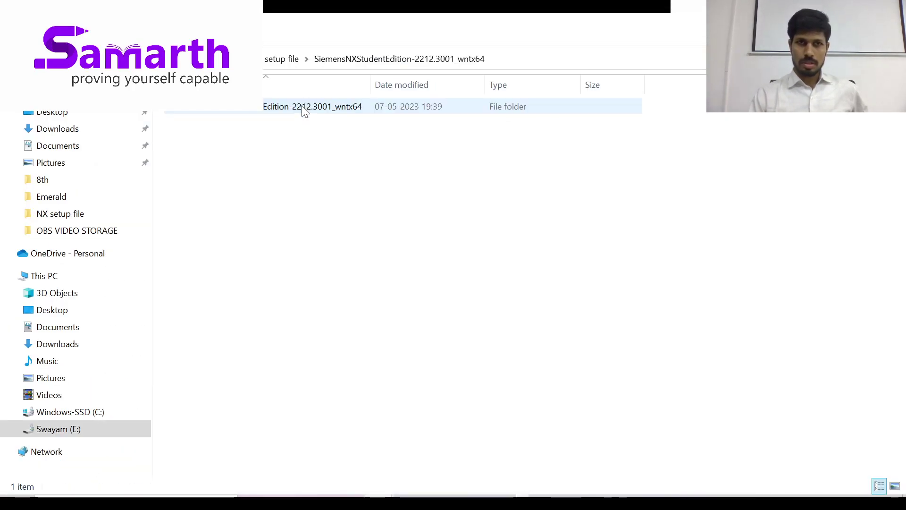
click(299, 105)
double_click(300, 106)
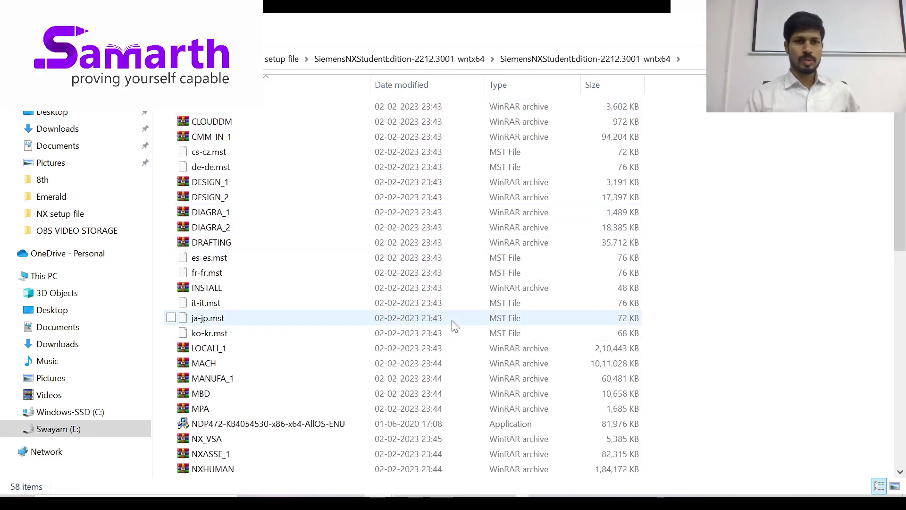
drag(902, 123, 898, 381)
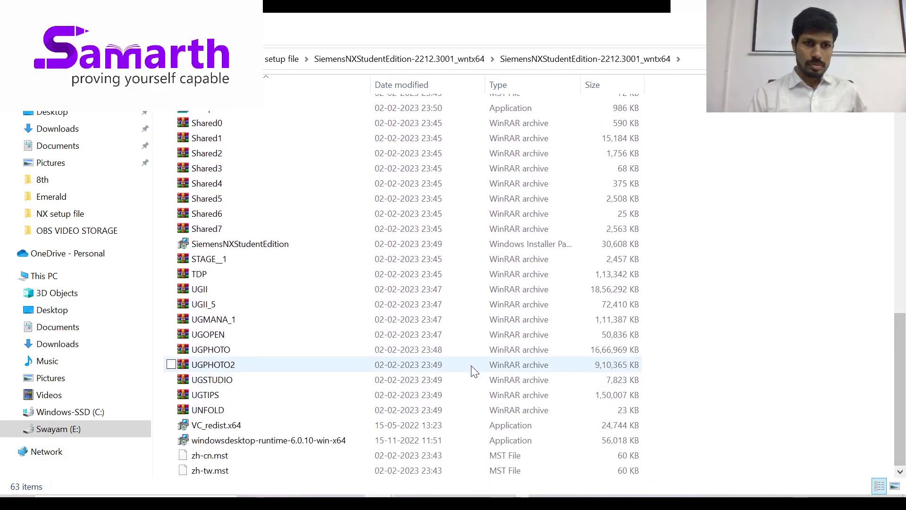
click(441, 223)
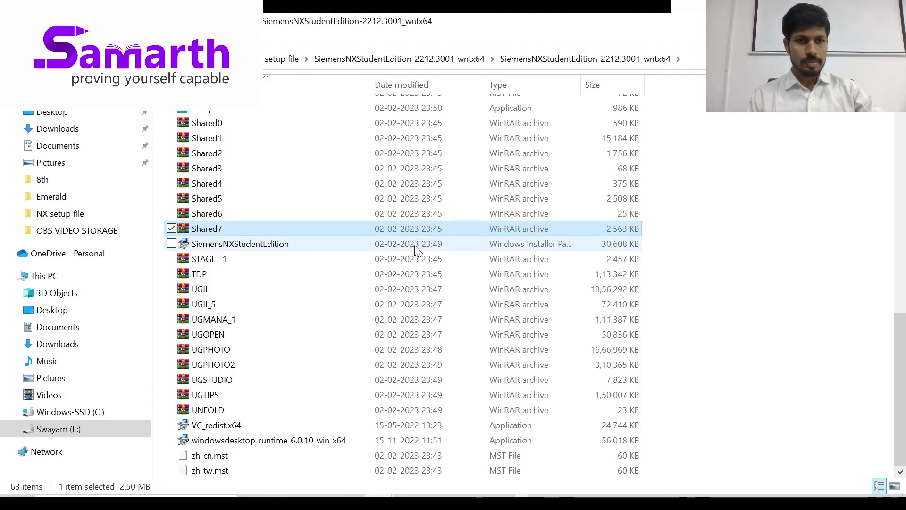
drag(904, 364, 863, 385)
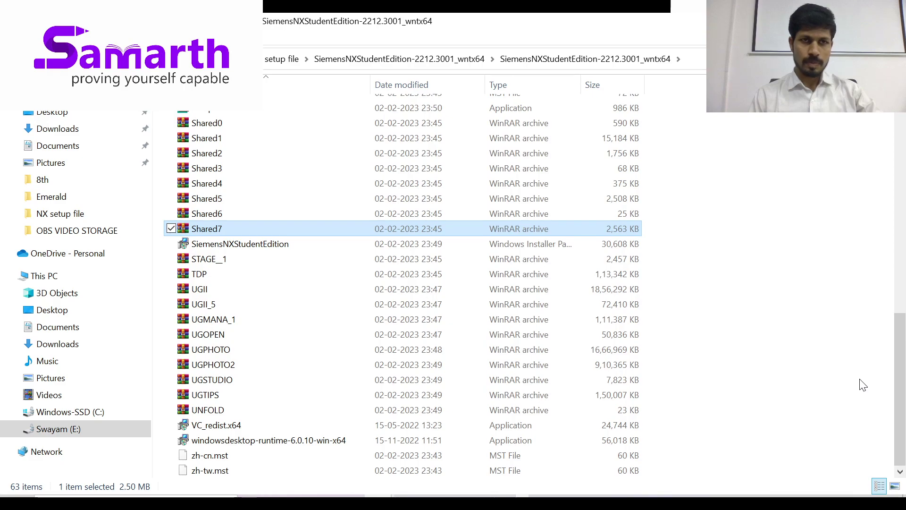
- Run the Setup application as administrator and open the list of installation languages
click(356, 110)
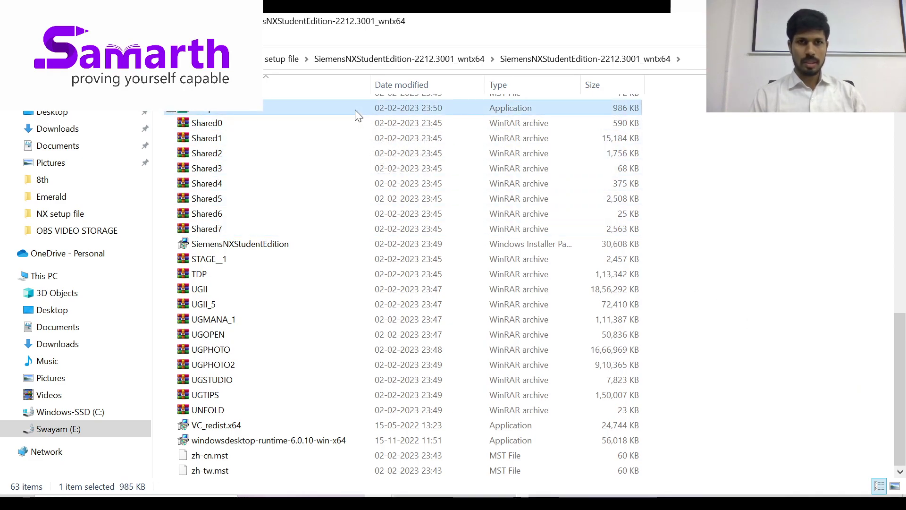
right_click(355, 109)
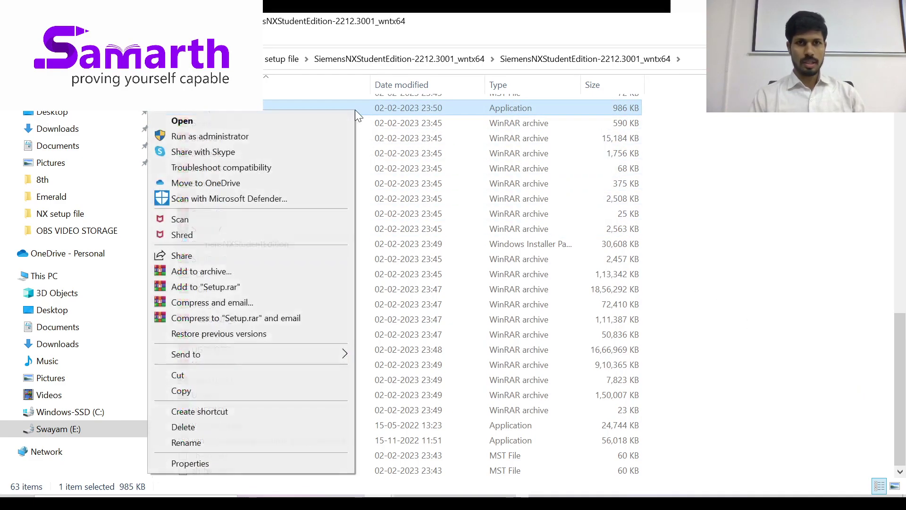
click(258, 136)
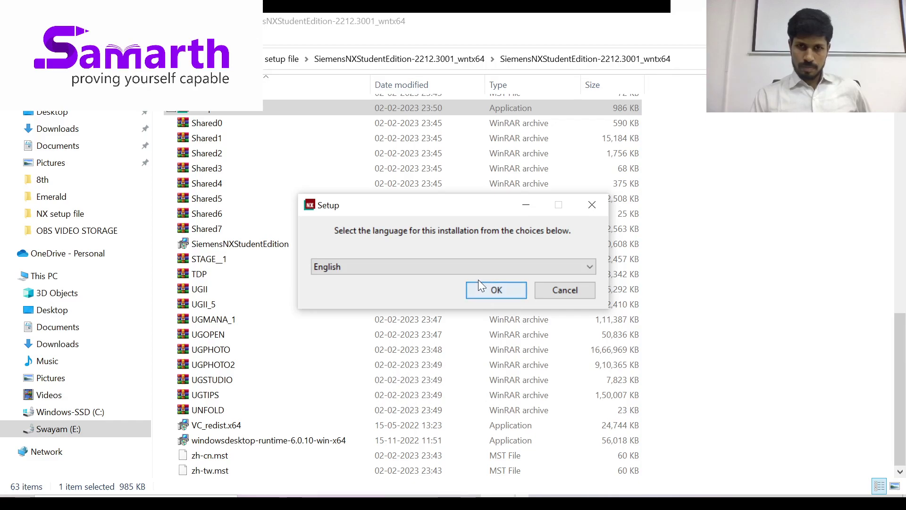
click(515, 273)
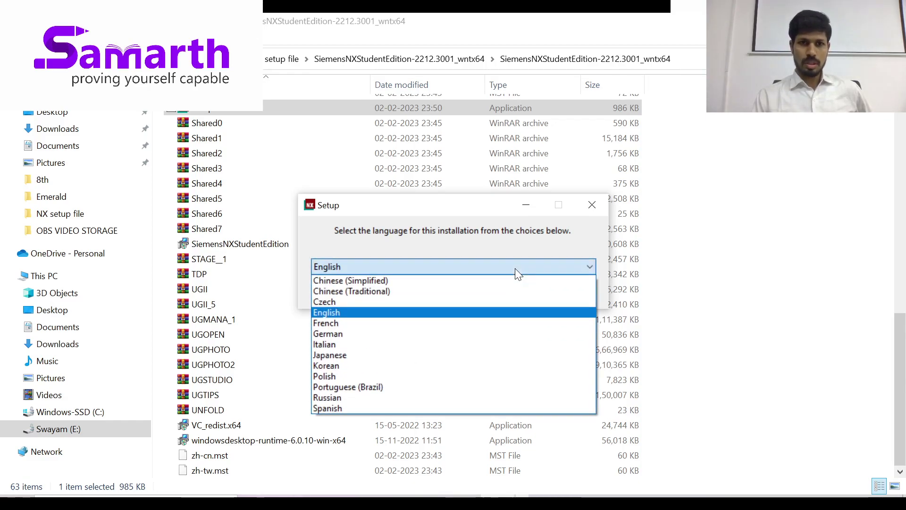
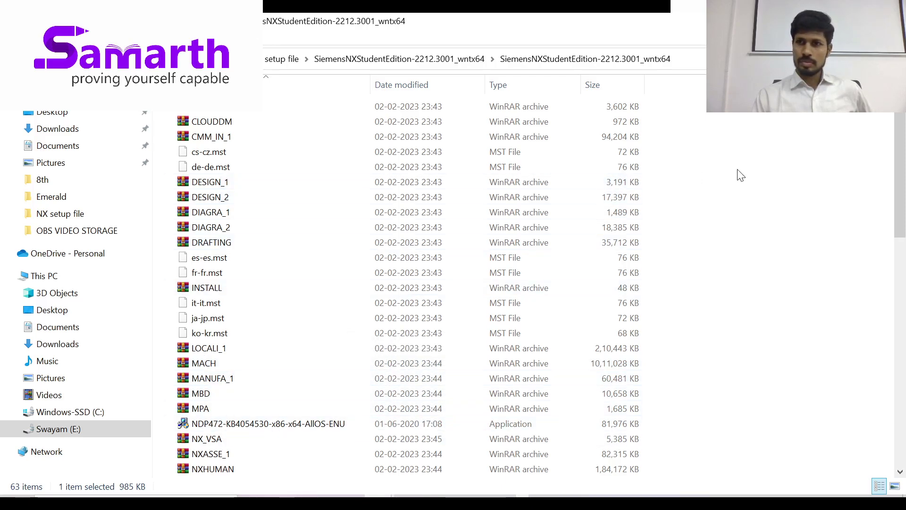
- Run the Setup application as administrator again and accept English as the installation language
drag(901, 184, 902, 279)
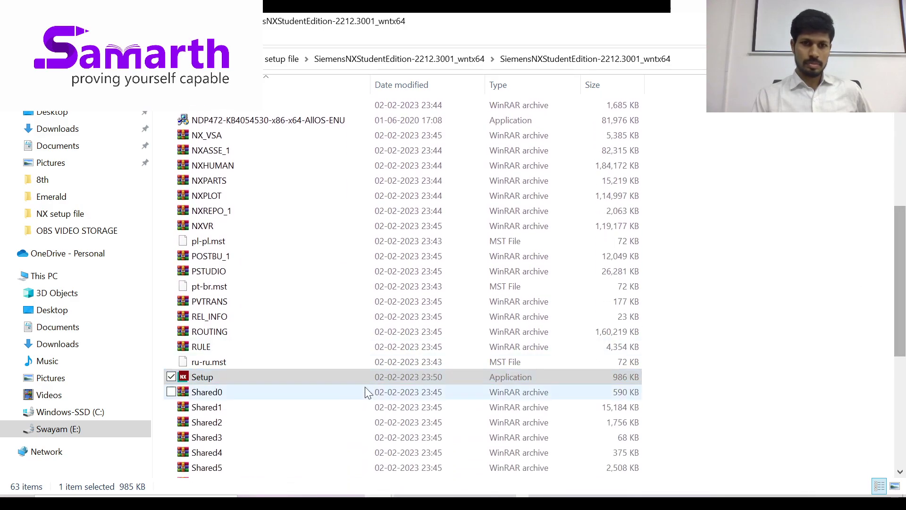
right_click(319, 376)
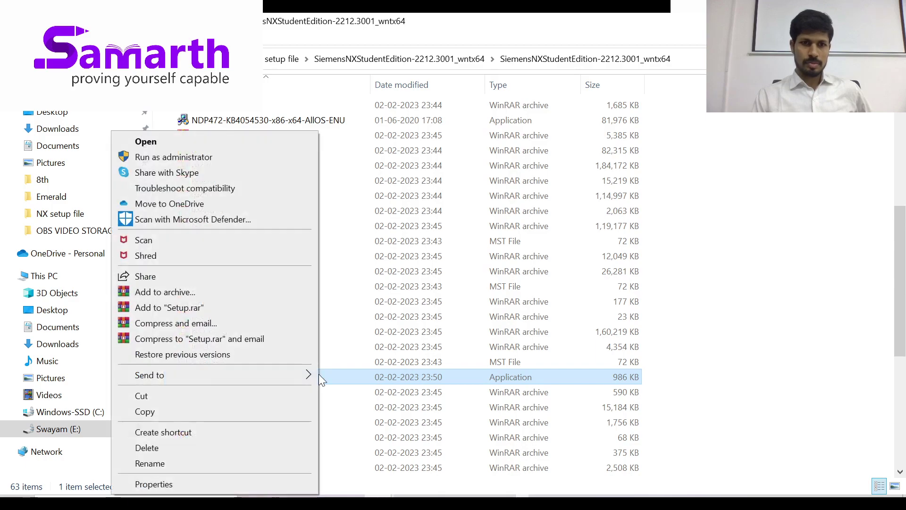
click(175, 157)
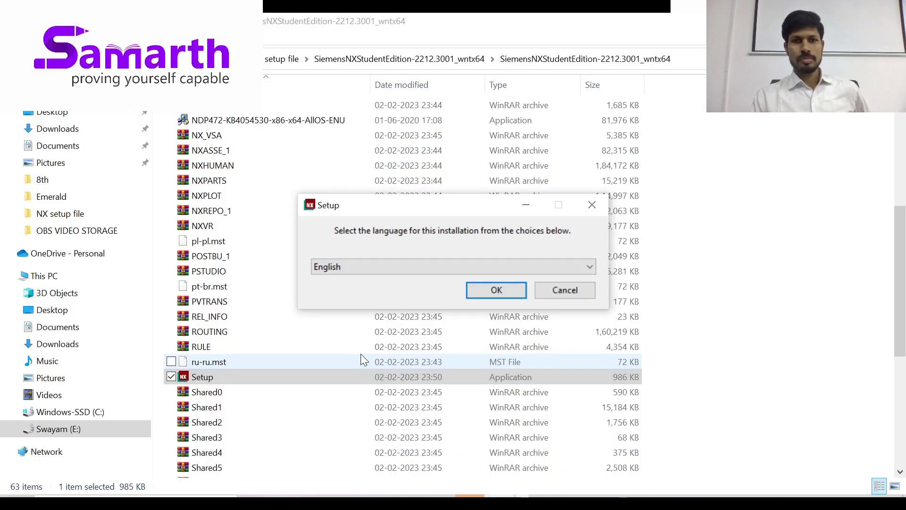
click(495, 289)
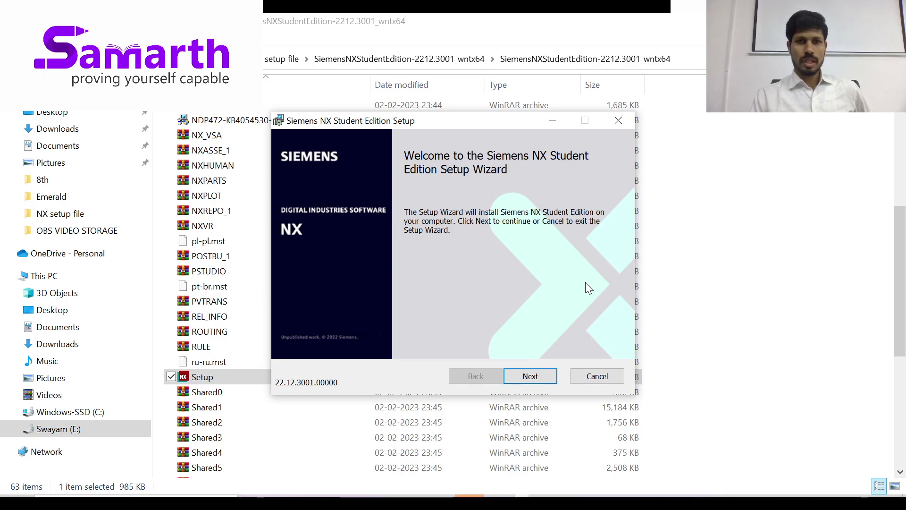
- Start the installation with the default folder C:\Program Files\Siemens\NXStudentEdition2212\ and English as the runtime language
click(523, 376)
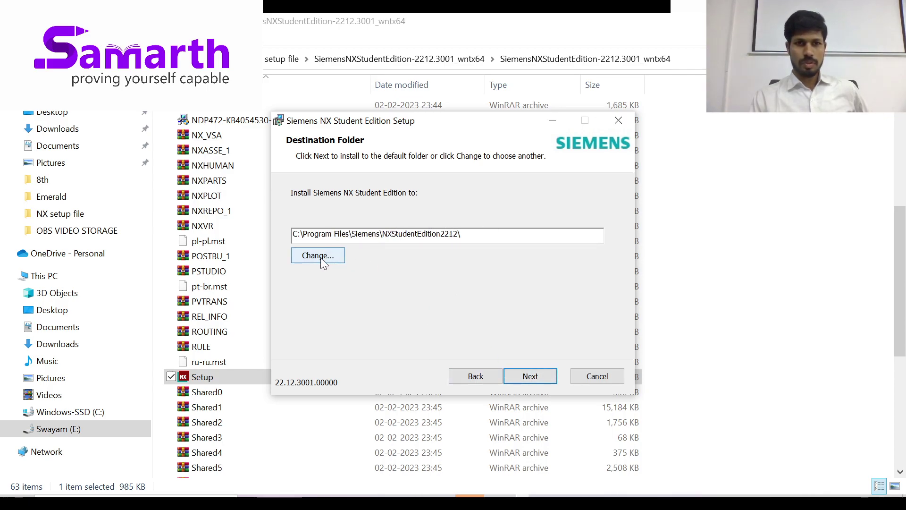
click(548, 375)
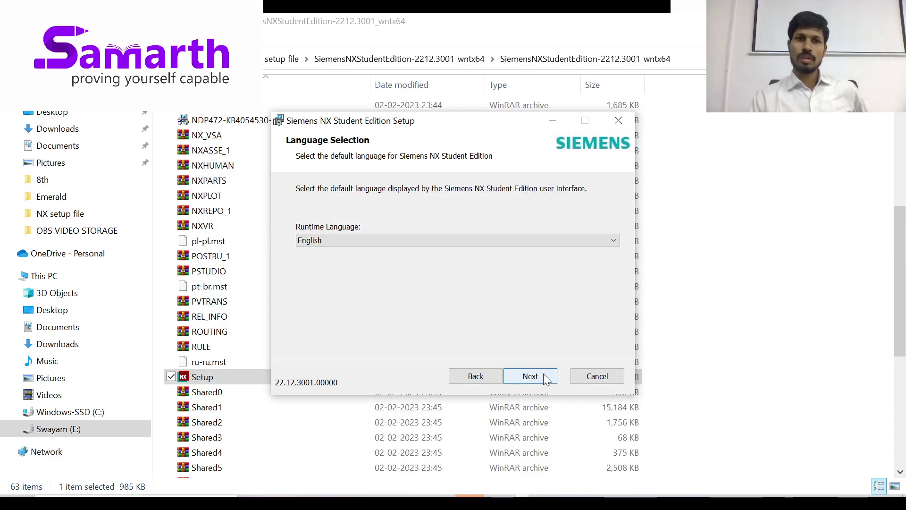
click(545, 376)
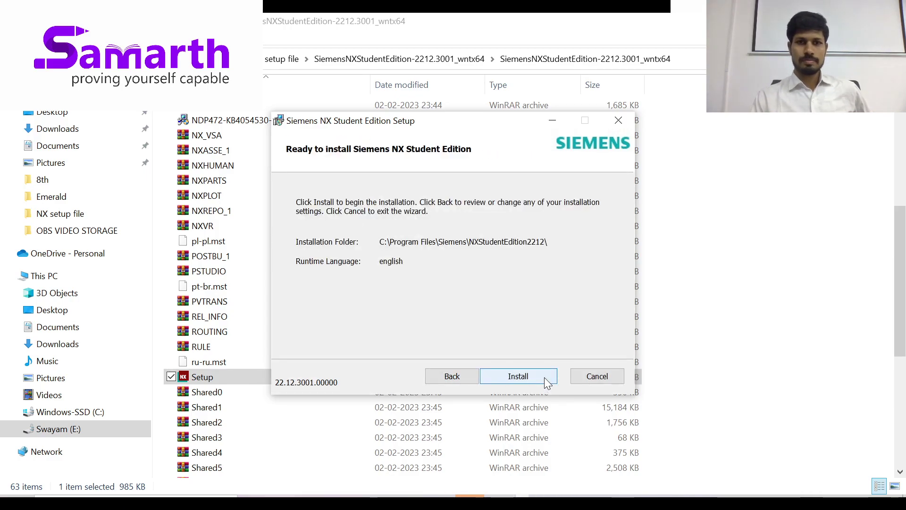
click(518, 374)
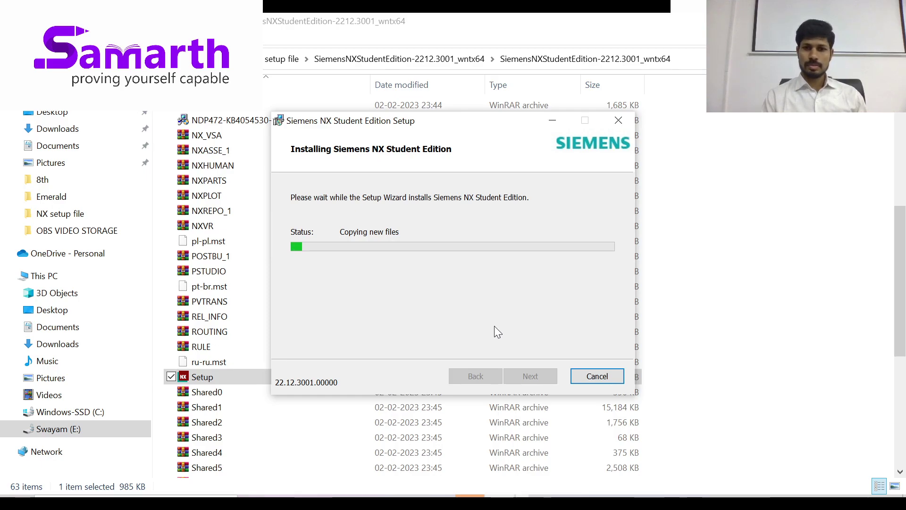
mouse_move(410, 502)
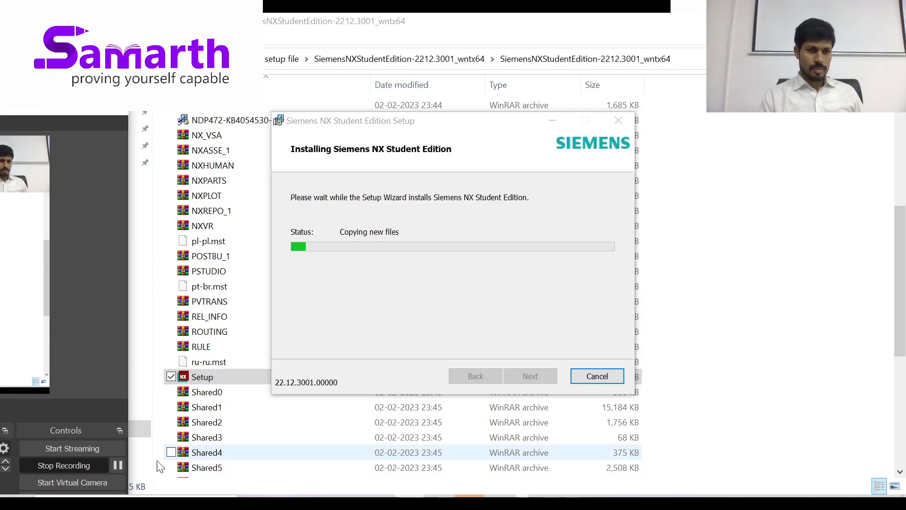
mouse_move(120, 464)
mouse_down()
mouse_move(96, 466)
mouse_move(123, 456)
mouse_up()
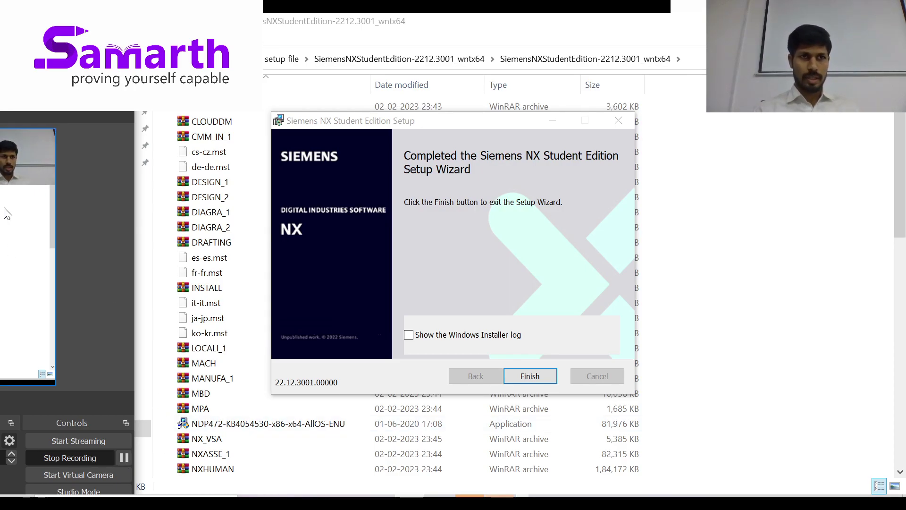
drag(14, 110, 11, 107)
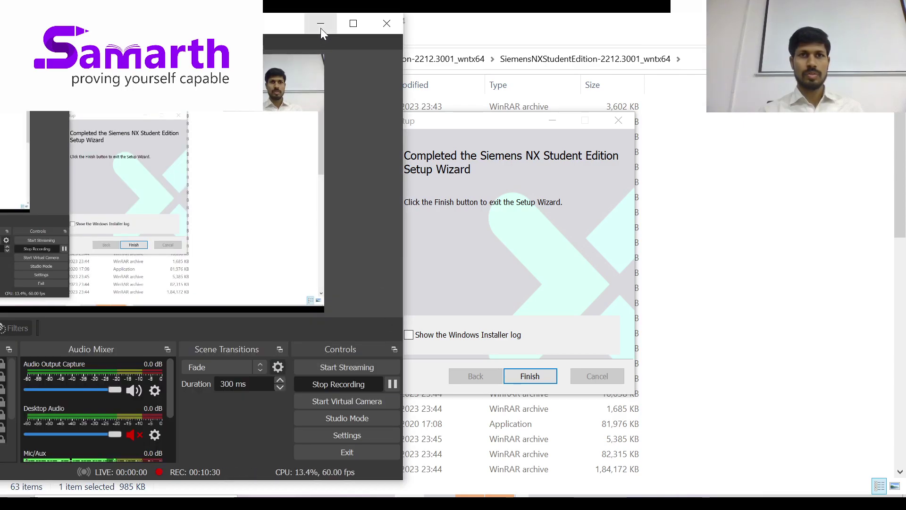
click(321, 24)
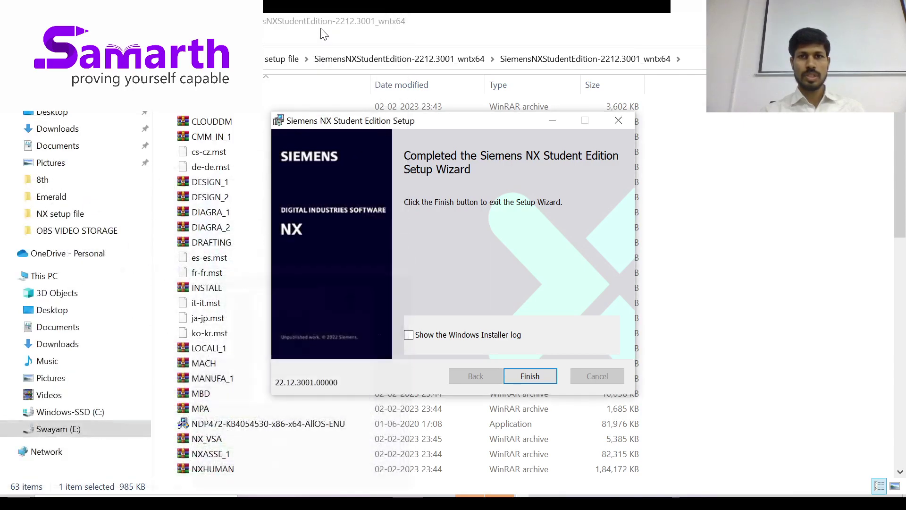
- Finish the completed setup wizard, then minimize the remaining setup window and refresh the desktop
click(542, 381)
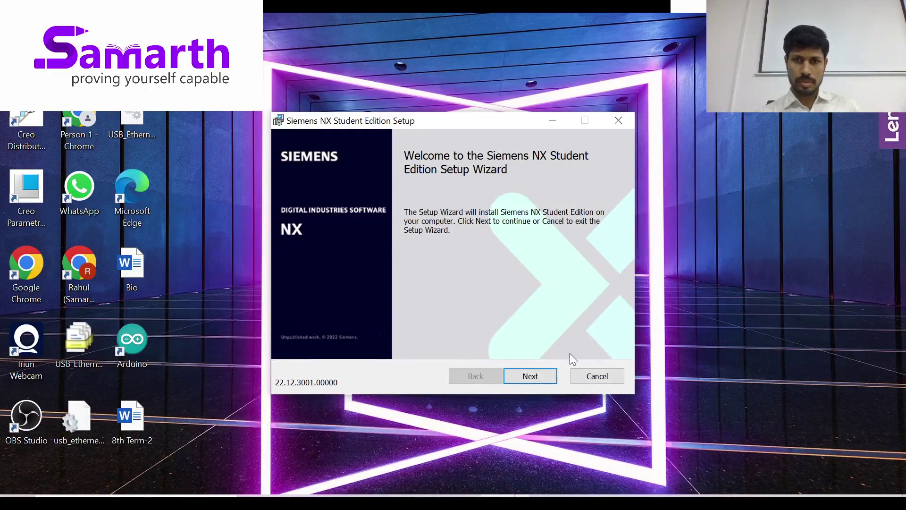
click(549, 124)
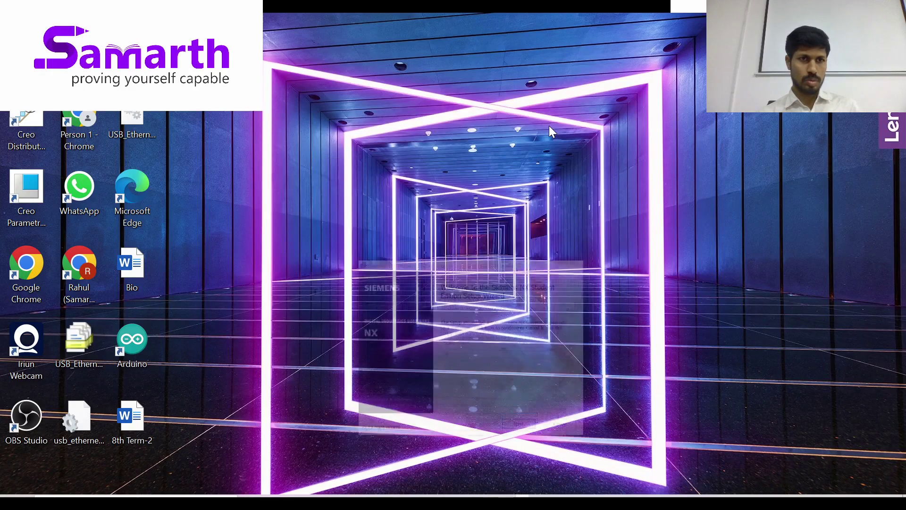
right_click(337, 211)
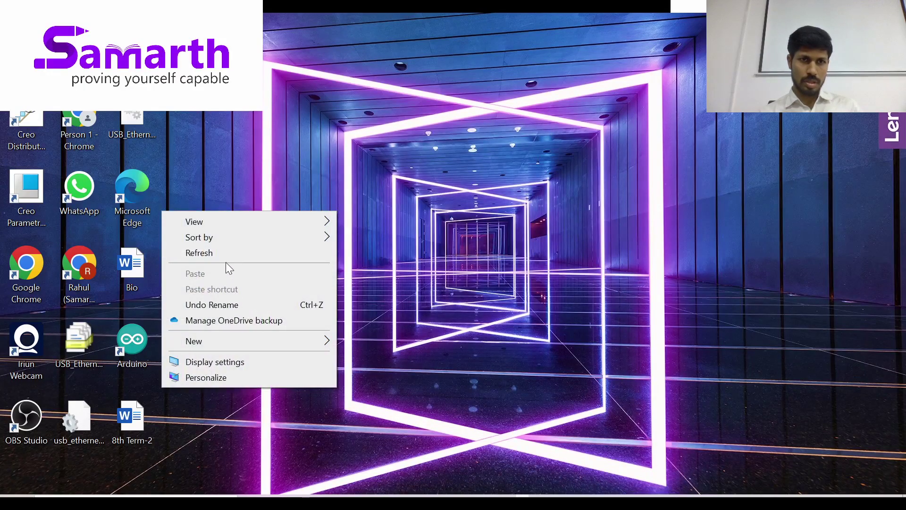
click(214, 253)
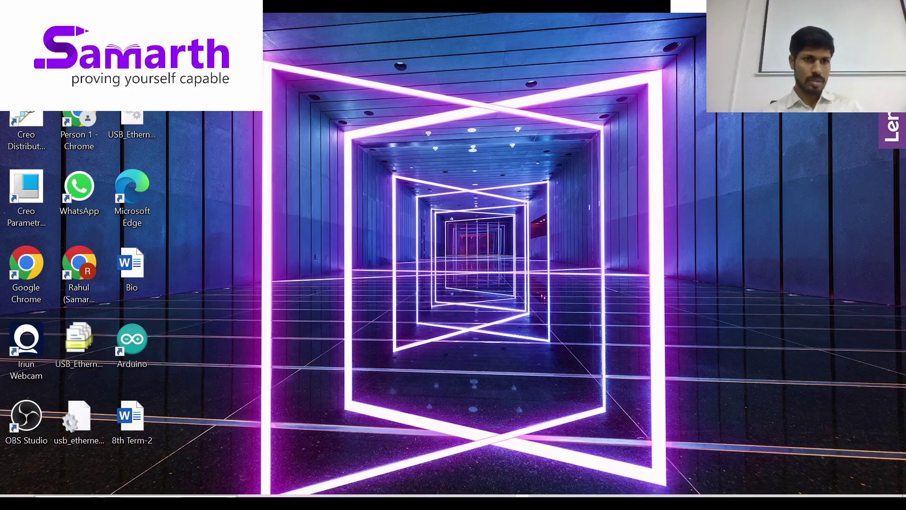
- Search Windows for NX, launch the NX app and maximize its window
click(136, 496)
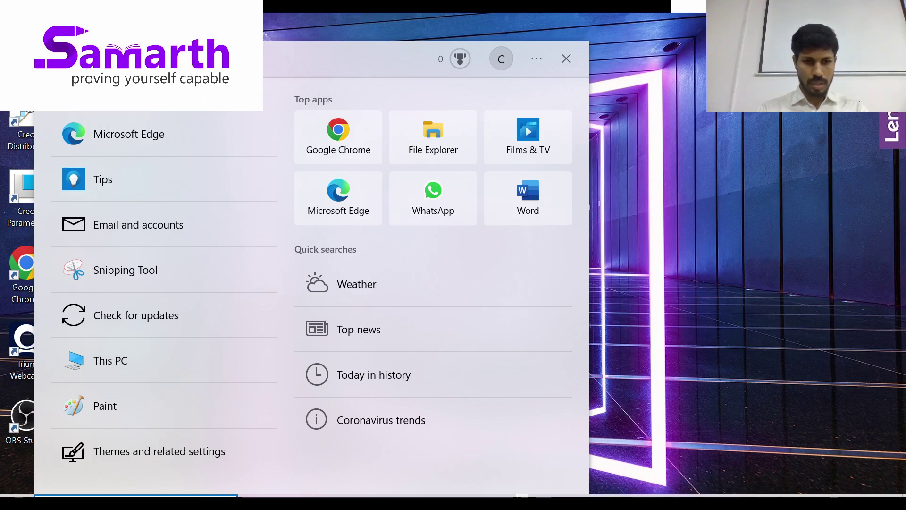
text(NX)
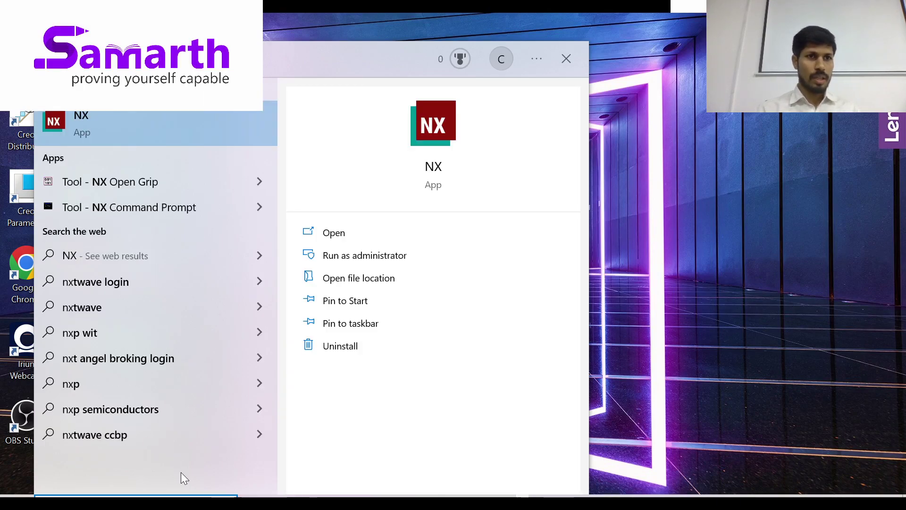
click(80, 118)
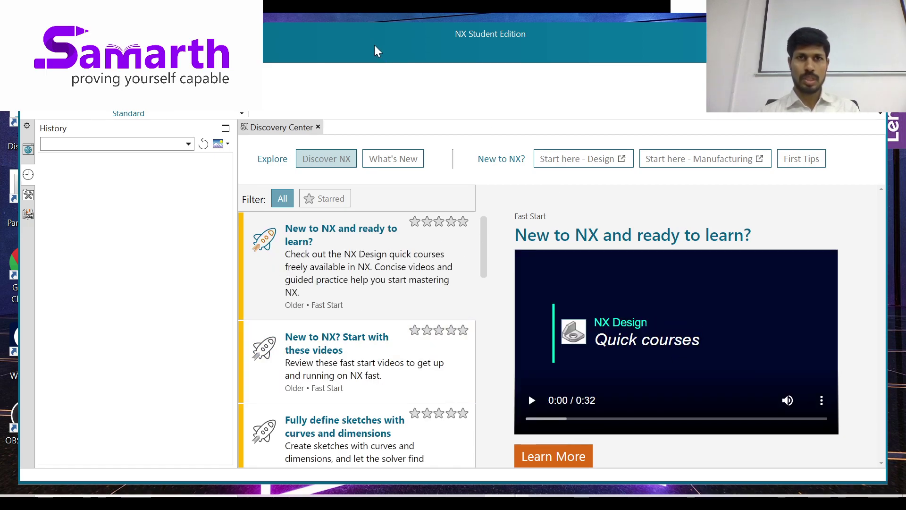
mouse_move(366, 39)
mouse_down()
mouse_move(367, 21)
mouse_move(366, 32)
mouse_up()
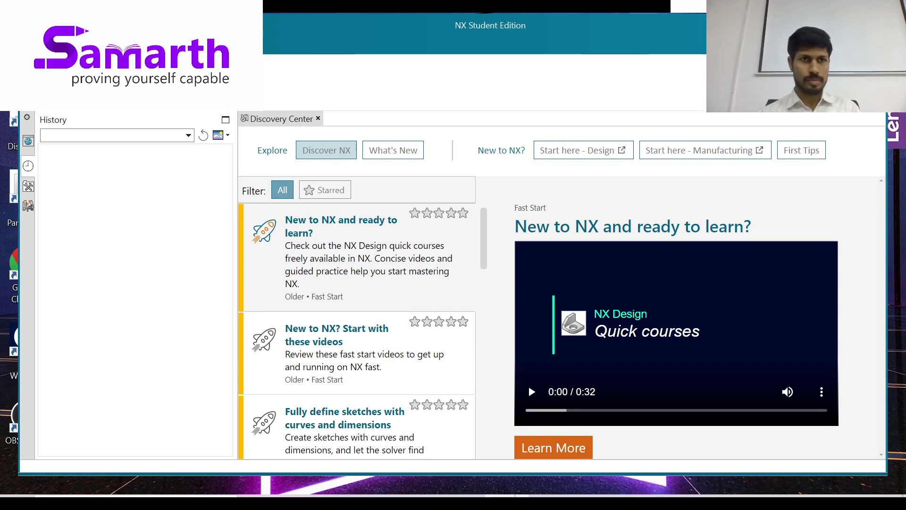
key(super+Up)
mouse_move(410, 503)
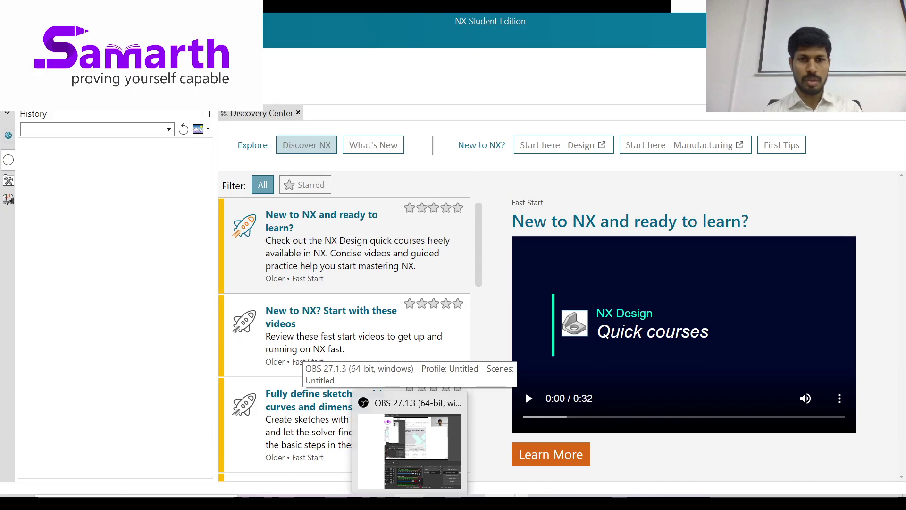
click(410, 434)
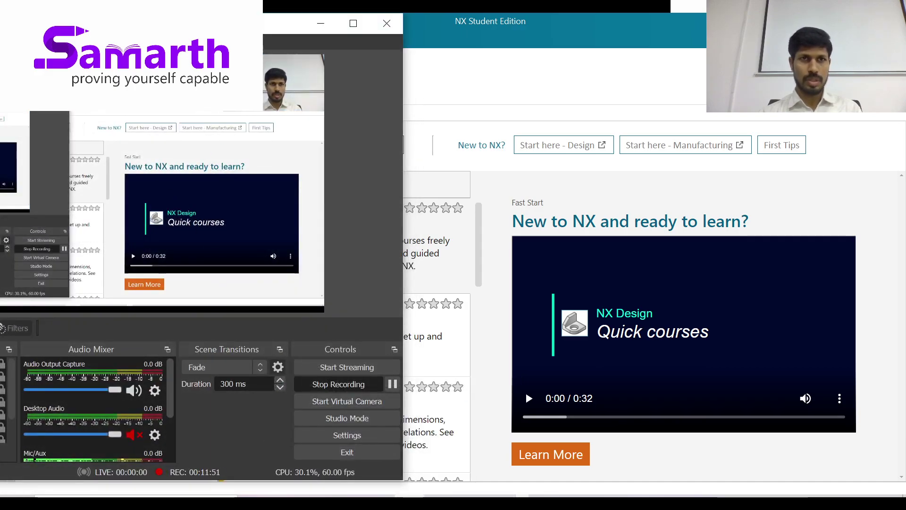
drag(288, 24, 227, 37)
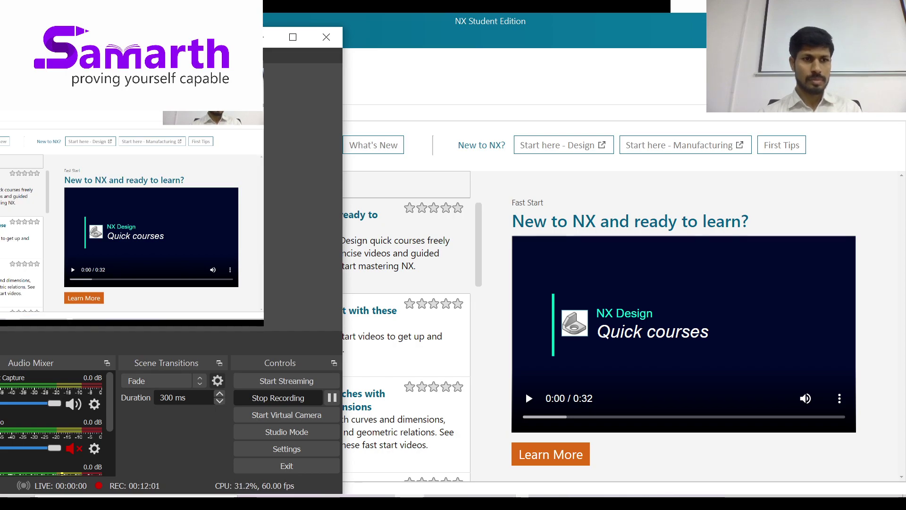
drag(142, 38, 7, 155)
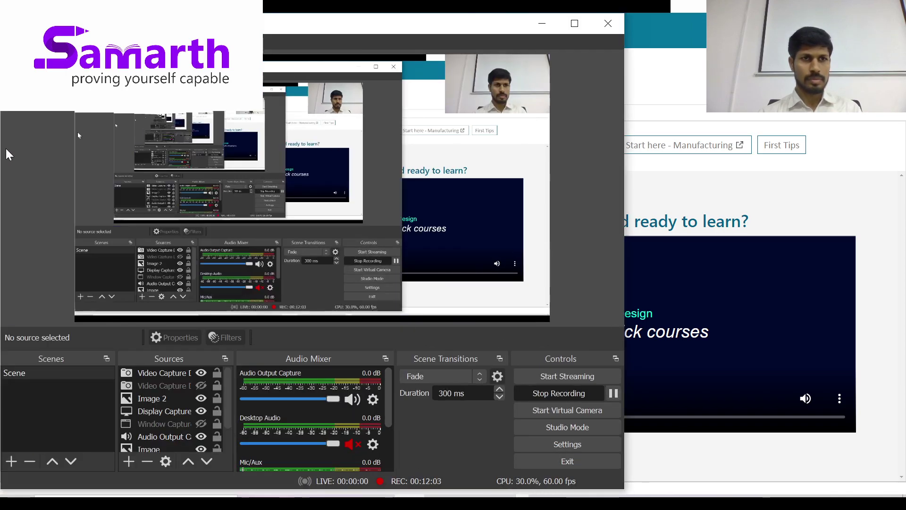
click(541, 23)
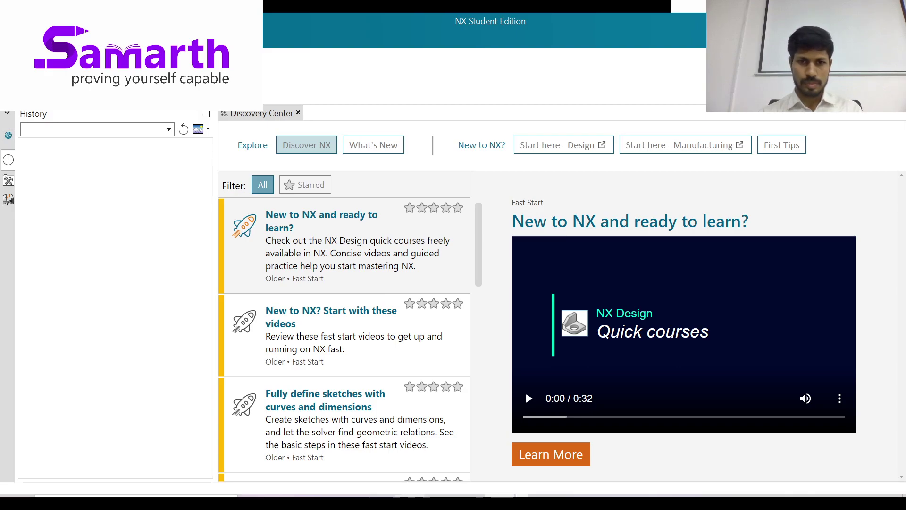
click(453, 497)
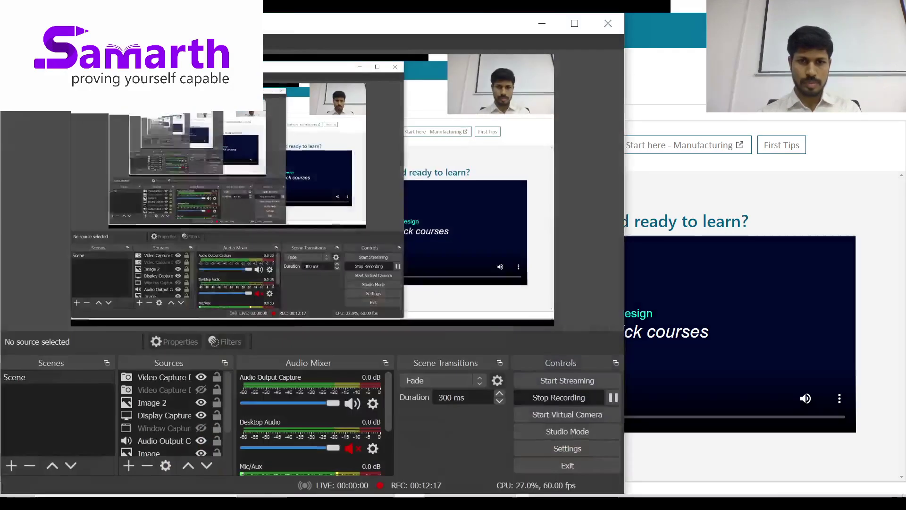
click(611, 395)
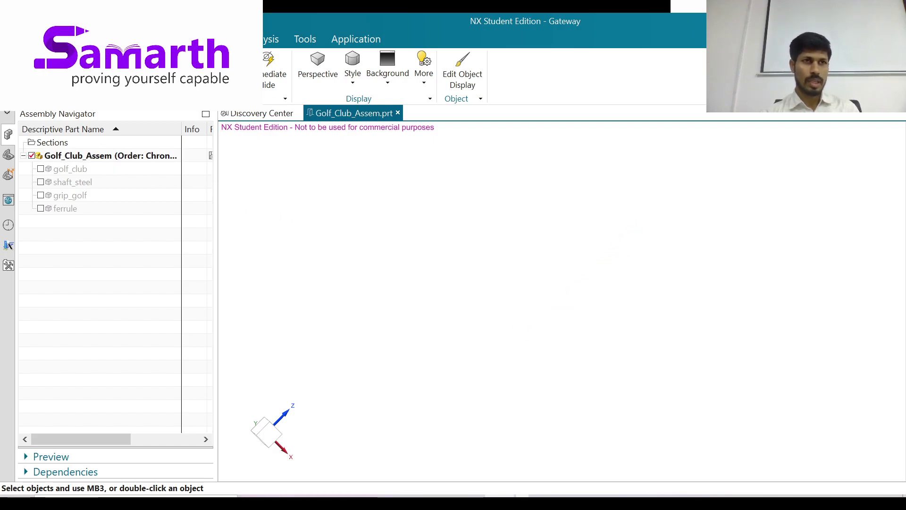
- Create a new part named model1.prt in E:\Siemens\ from the Model template in millimeters
key(alt+f)
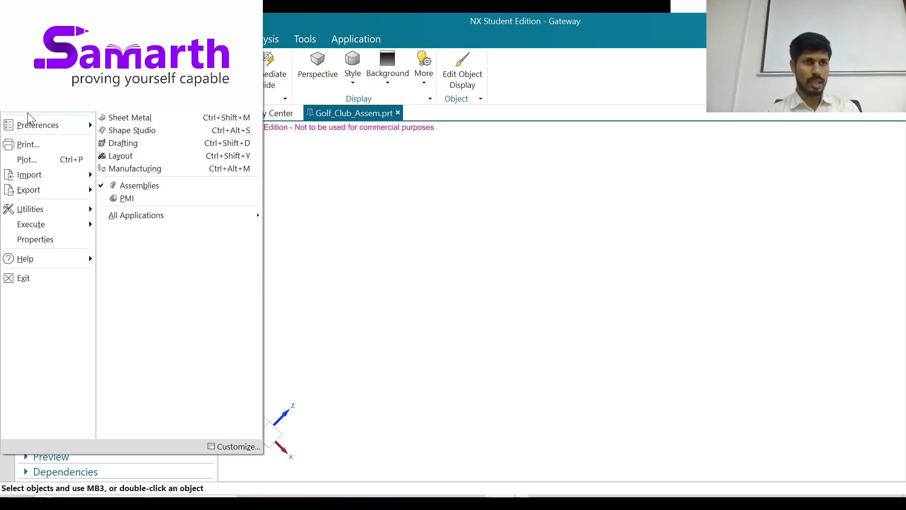
mouse_move(30, 115)
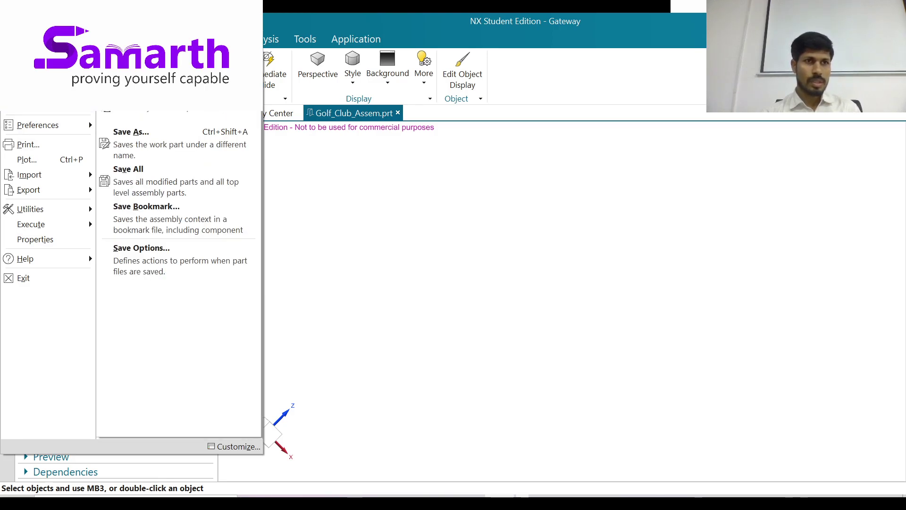
mouse_move(29, 99)
key(Escape)
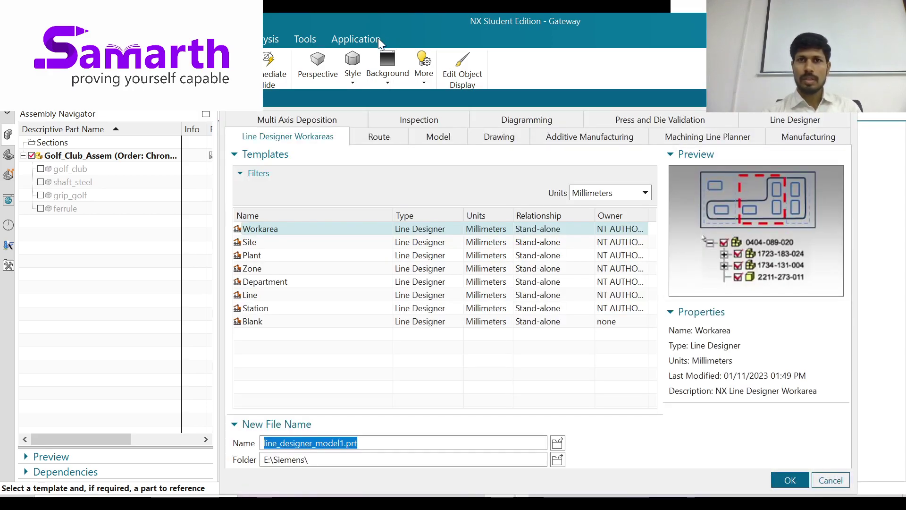
drag(381, 95, 311, 42)
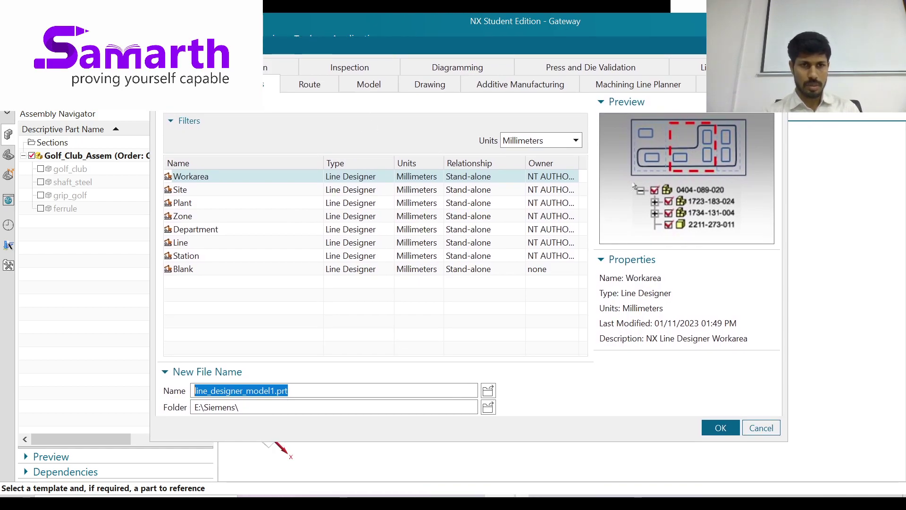
click(704, 430)
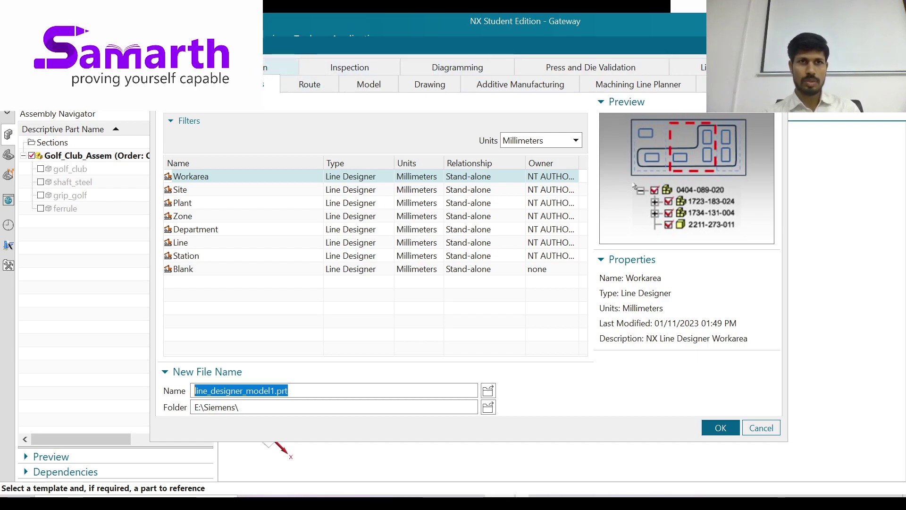
click(369, 86)
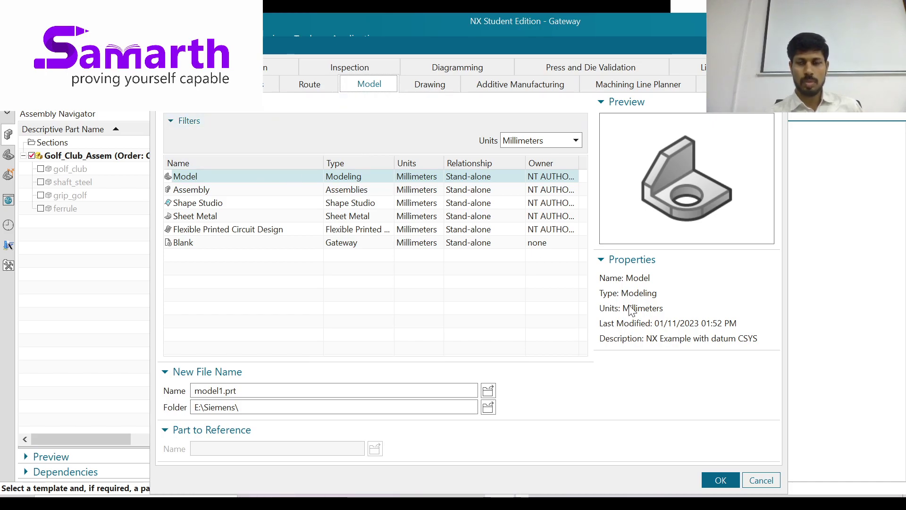
click(719, 481)
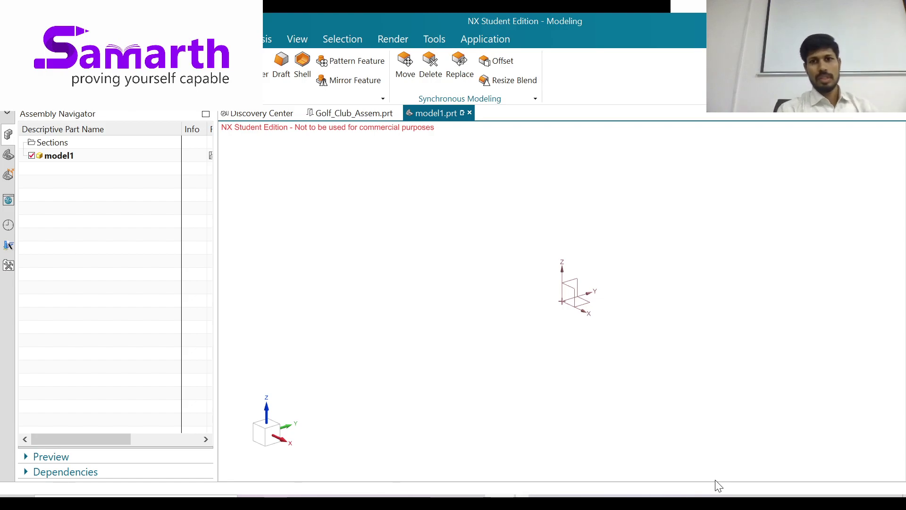
middle_drag(717, 486, 729, 491)
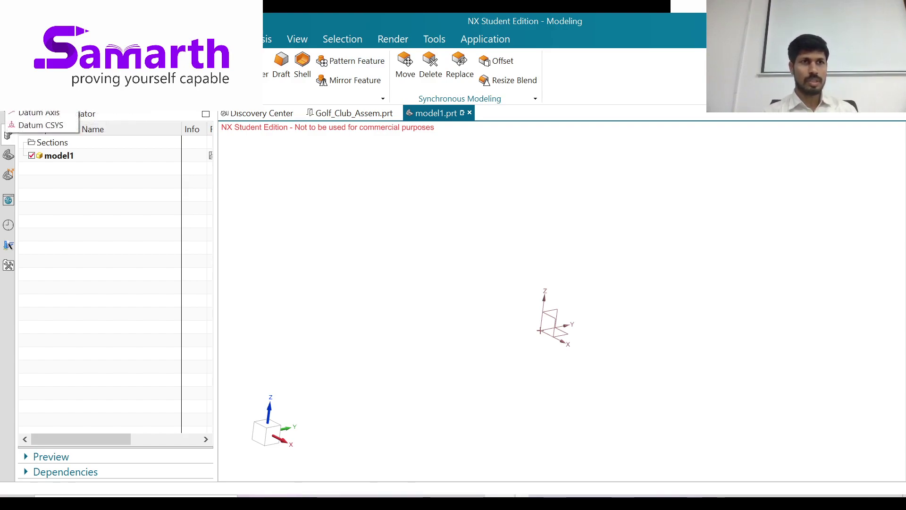
- Create a new sketch on the Front principal plane
click(38, 100)
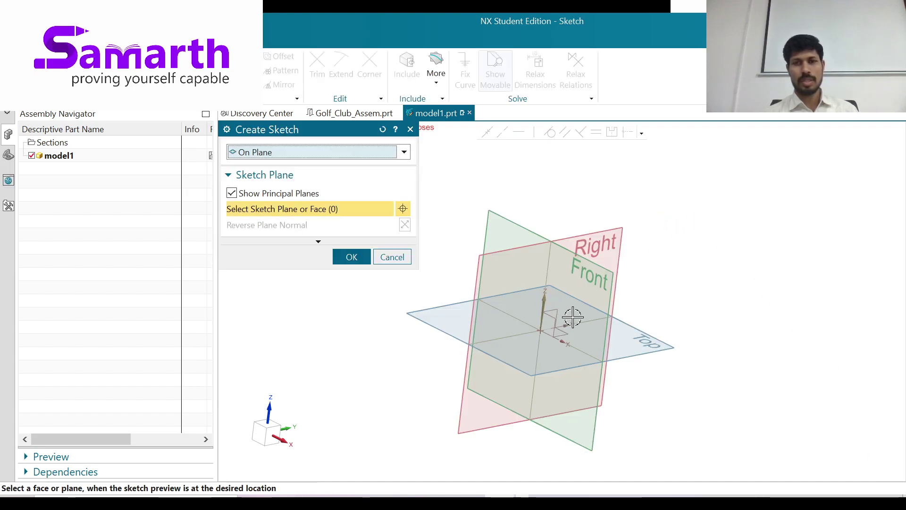
click(511, 222)
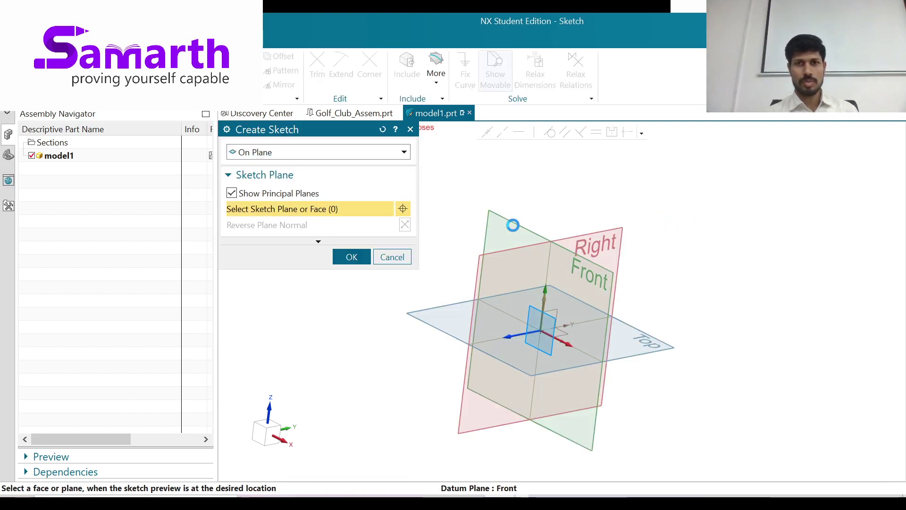
click(352, 258)
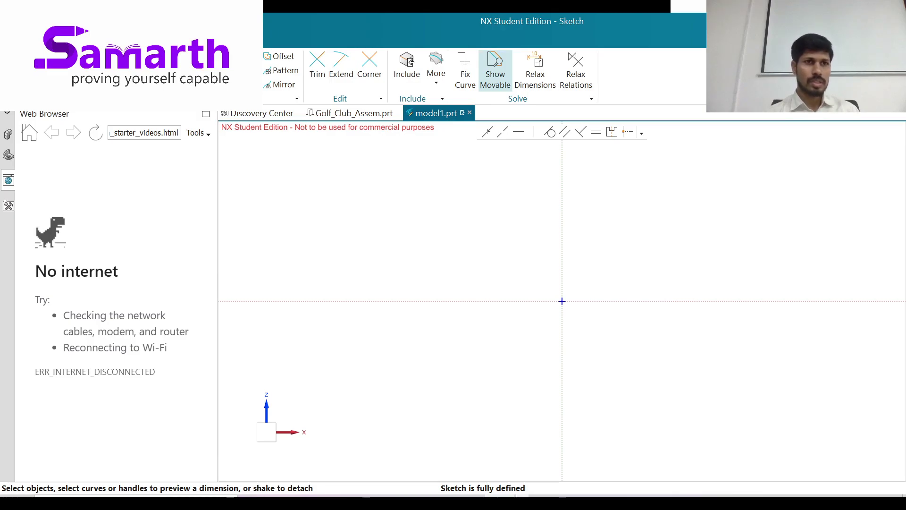
- Sketch a two-point rectangle from the sketch origin into the positive X and Z quadrant
click(109, 66)
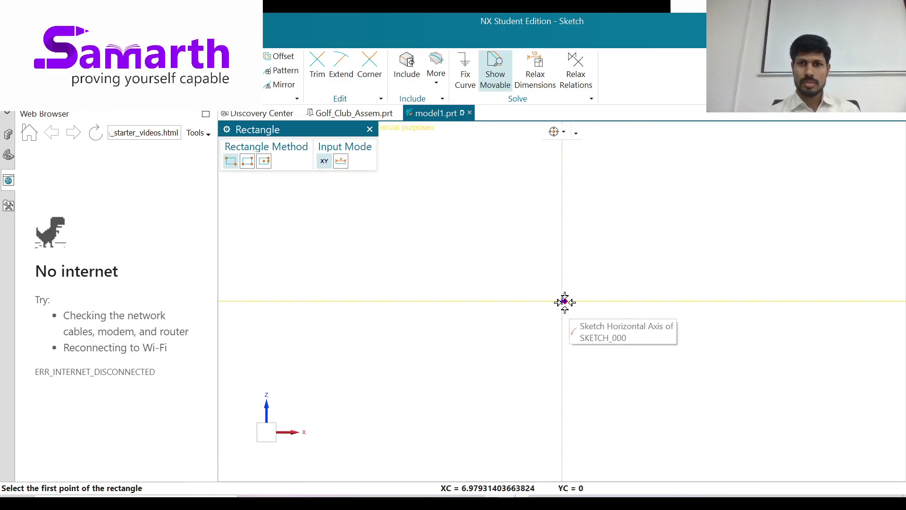
mouse_move(564, 302)
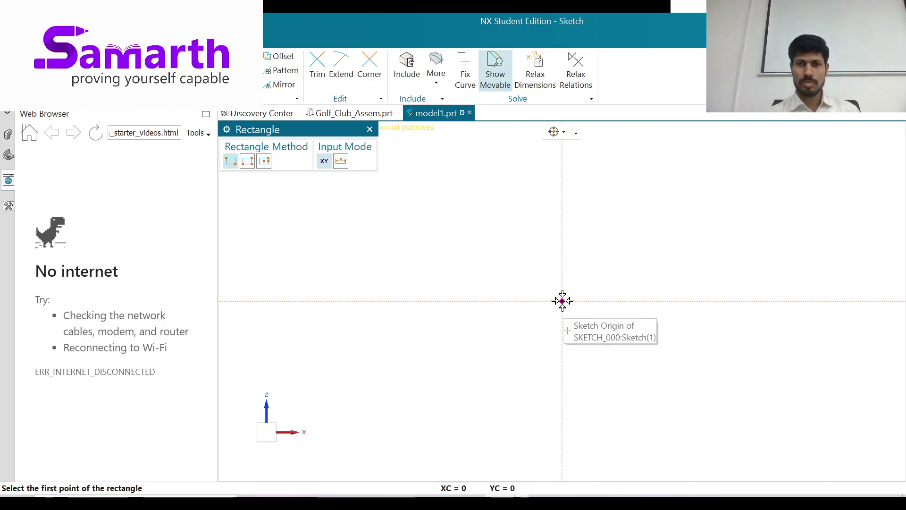
click(562, 300)
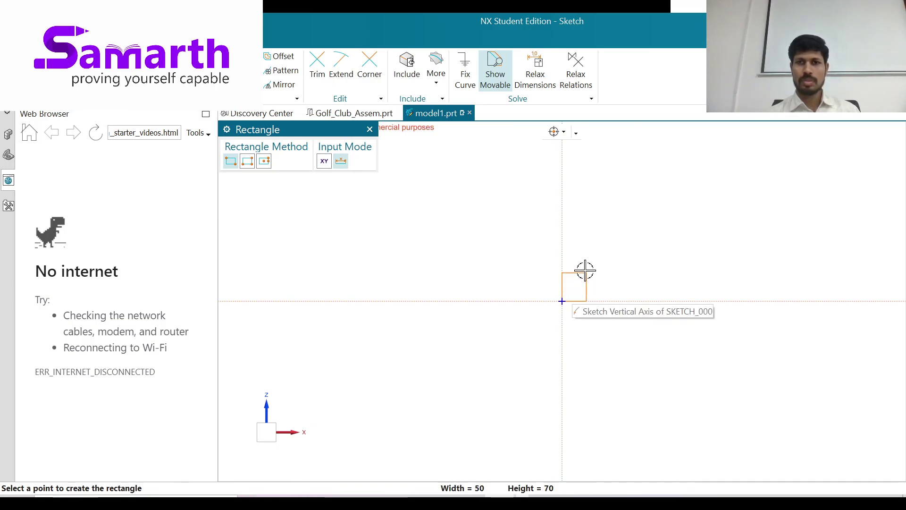
click(700, 200)
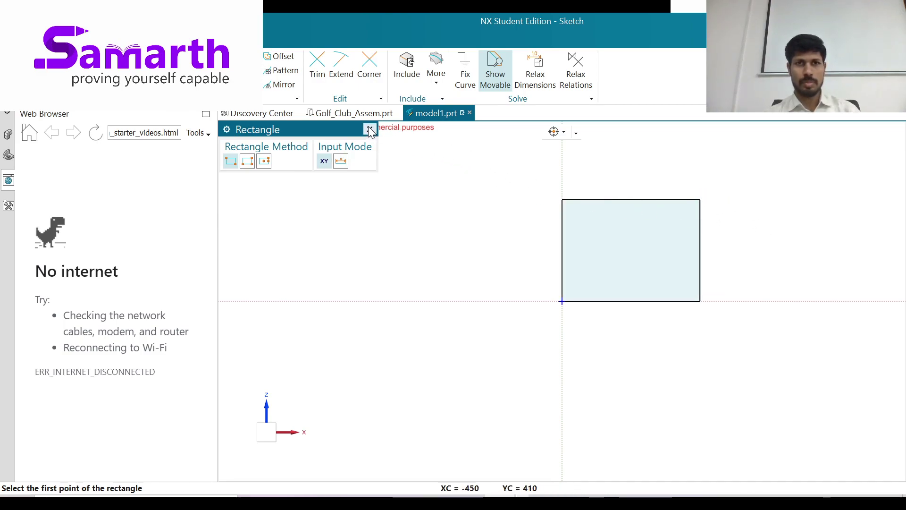
key(Escape)
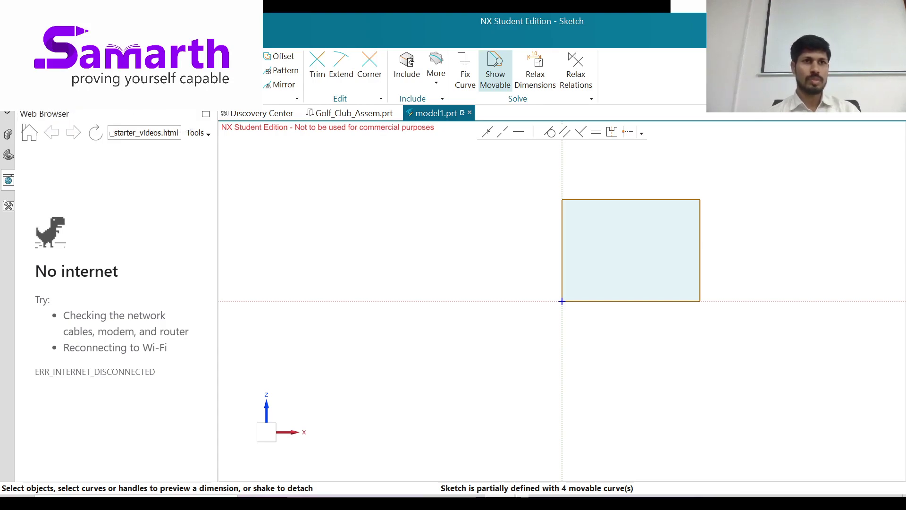
- Draw a three-point circle inside the rectangle, touching its left, bottom and top edges, and finish the sketch
click(127, 66)
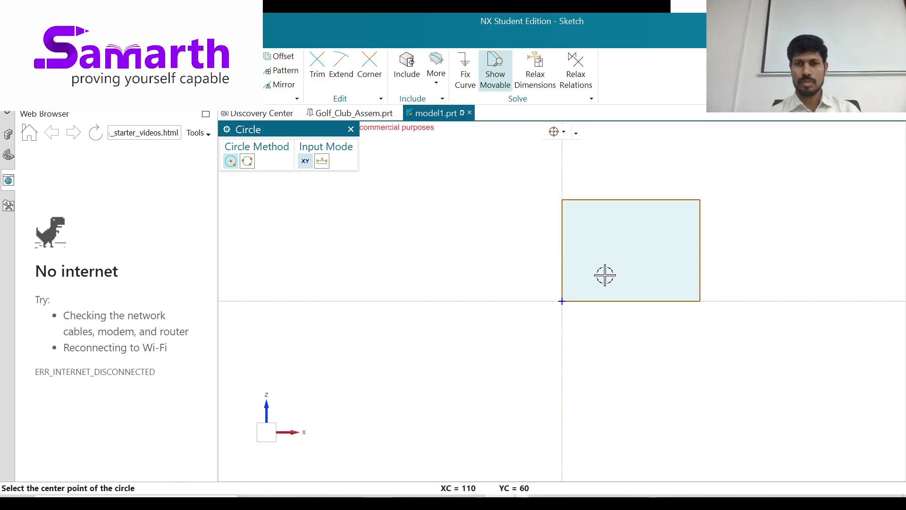
click(247, 162)
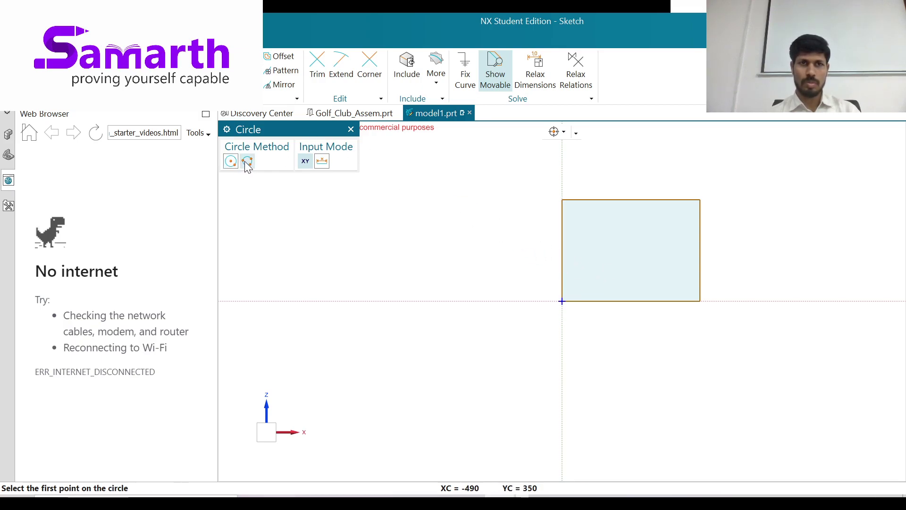
click(563, 252)
click(610, 298)
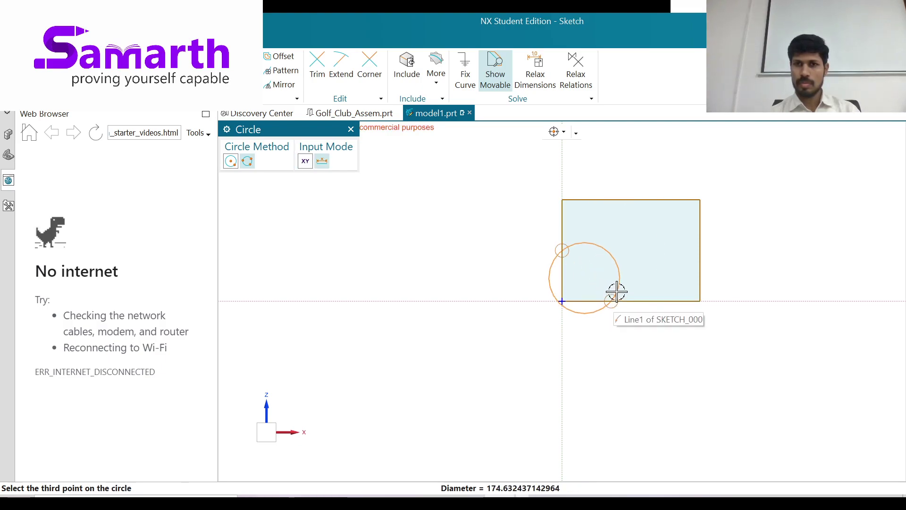
click(623, 200)
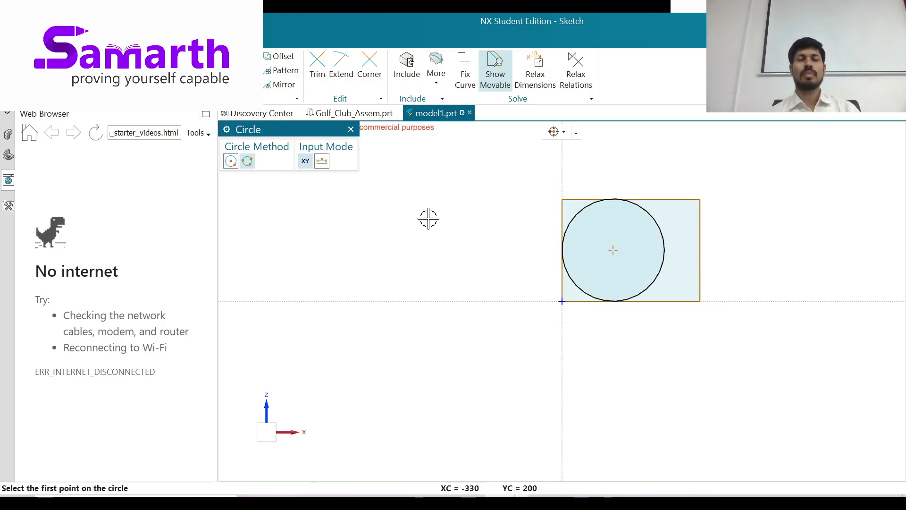
key(Tab)
key(Escape)
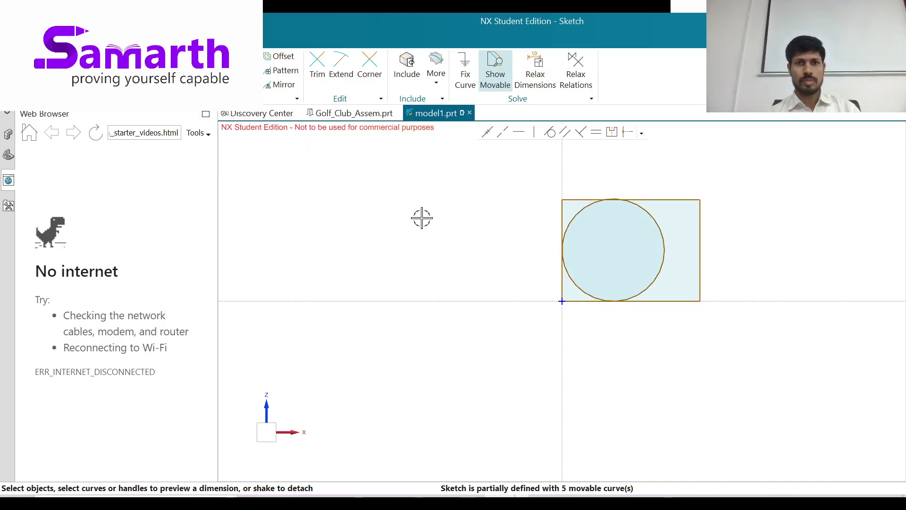
key(ctrl+q)
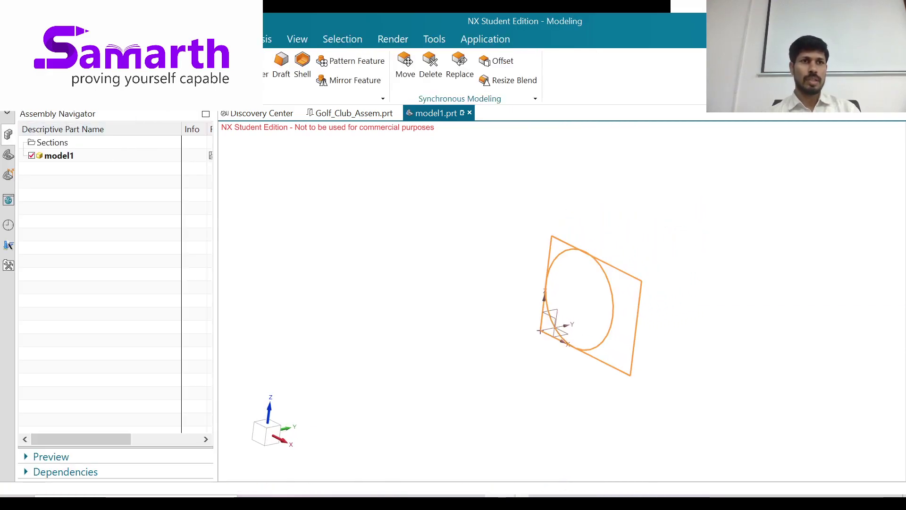
- Extrude the rectangle and circle sketch with an end distance of 100 mm, deselecting the surplus section curves
key(x)
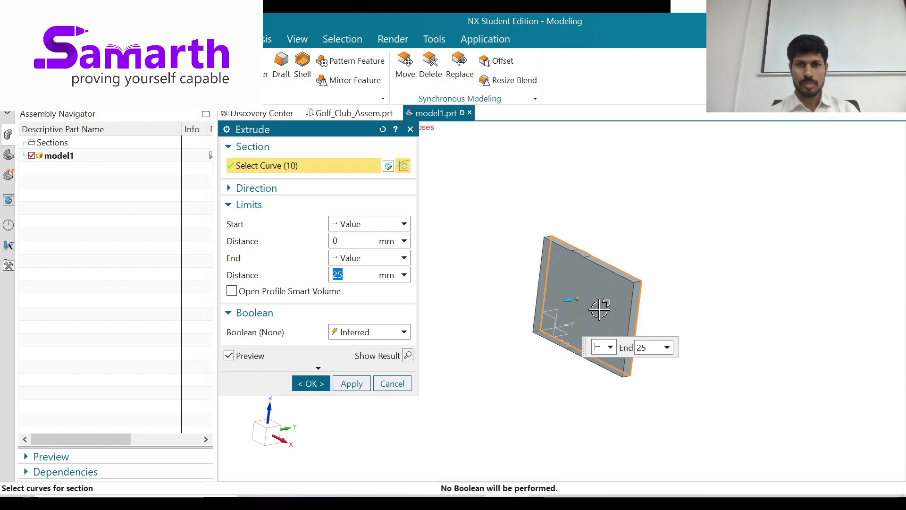
shift+click(633, 310)
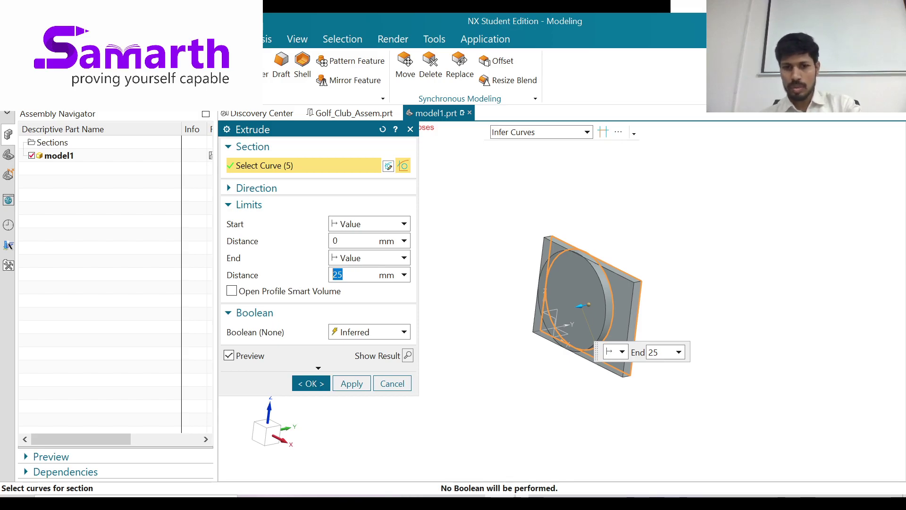
text(100)
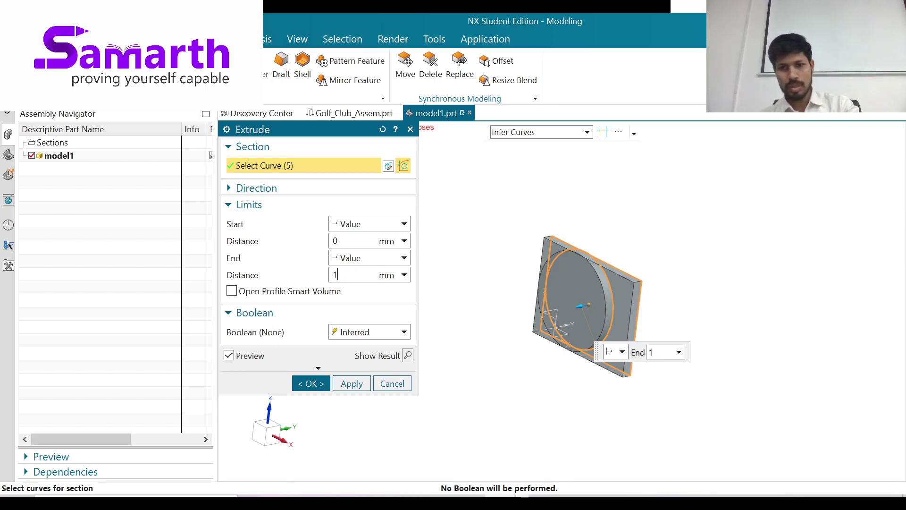
click(352, 383)
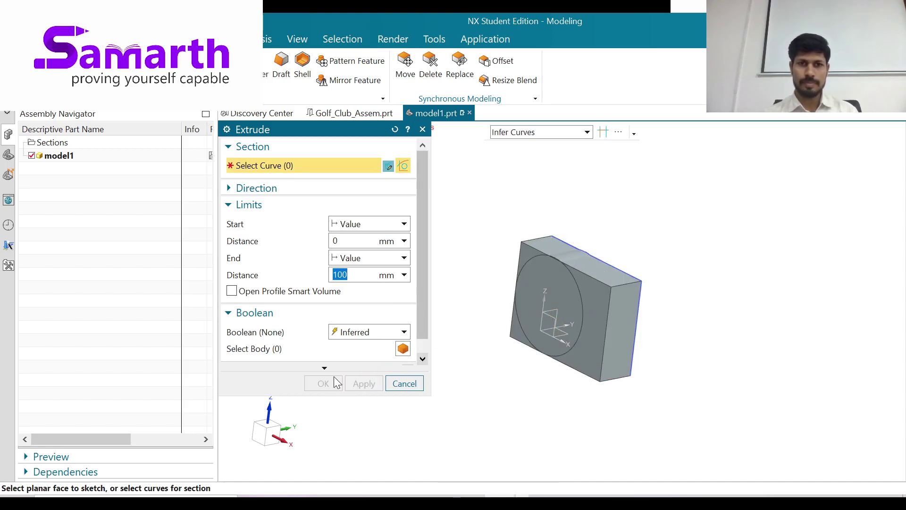
- Start a sketch on a face of the extruded block and try to finish it without adding geometry
click(571, 294)
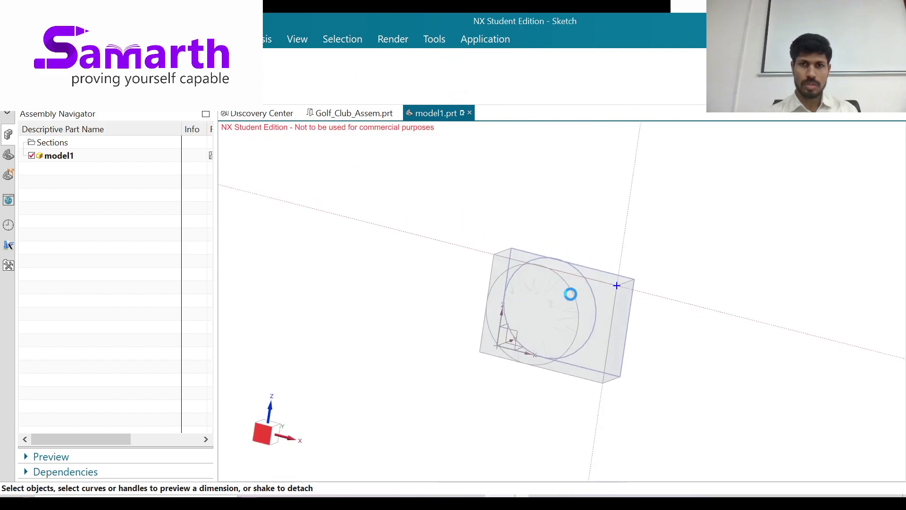
mouse_move(598, 342)
middle_down()
mouse_move(631, 305)
mouse_move(590, 384)
mouse_move(599, 380)
middle_up()
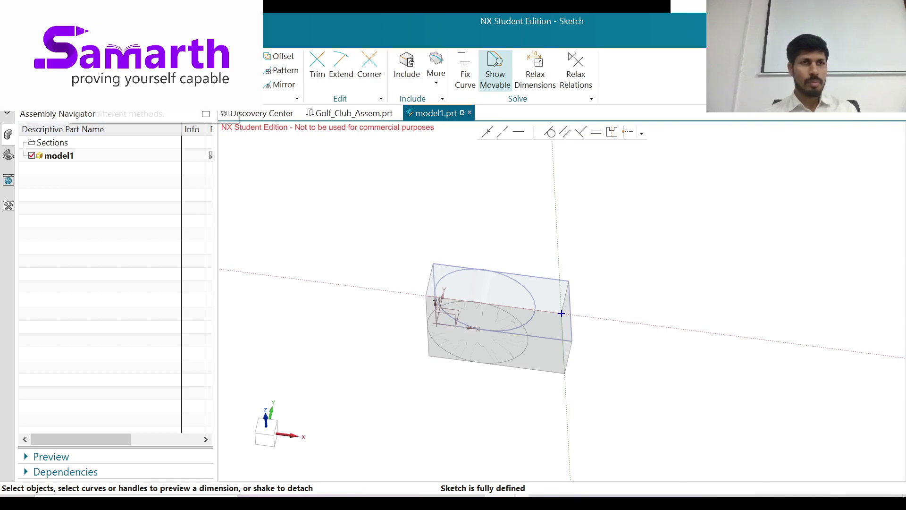
key(ctrl+q)
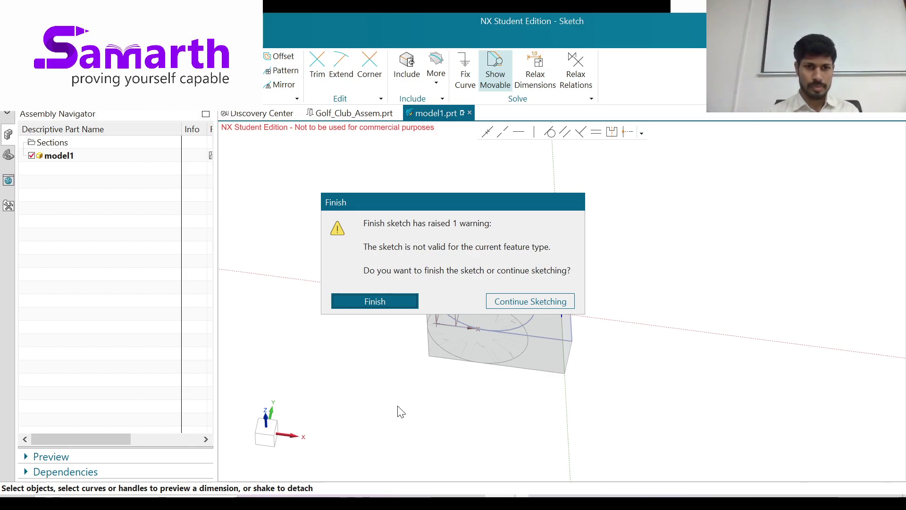
click(472, 495)
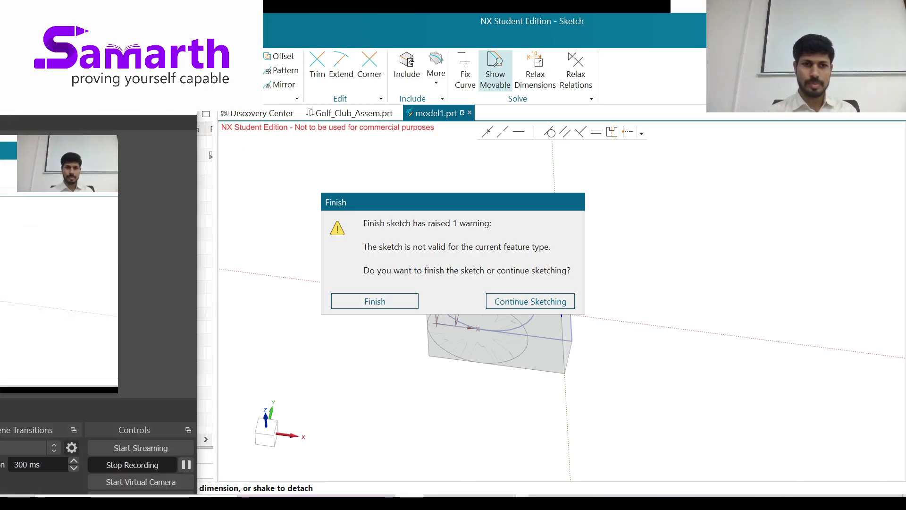